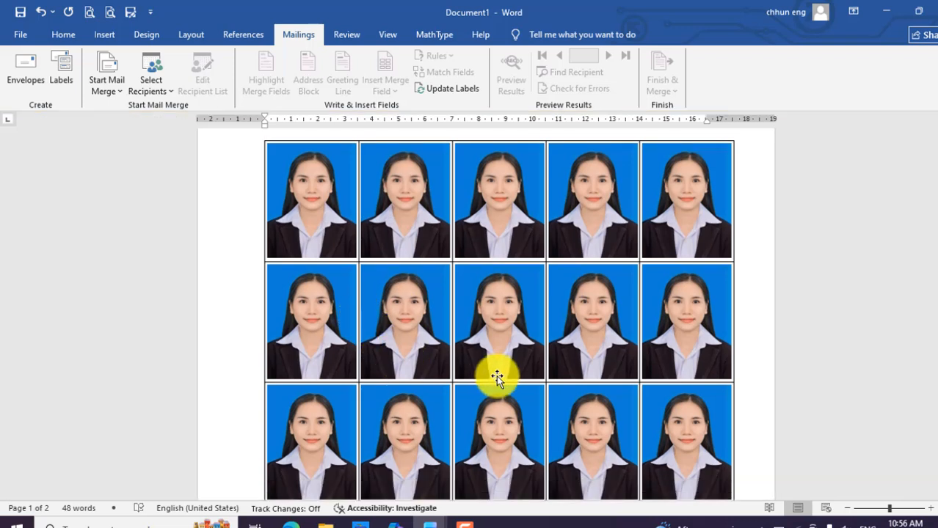
Insert a table of five columns and one row in a new blank document.
key("ctrl+p")
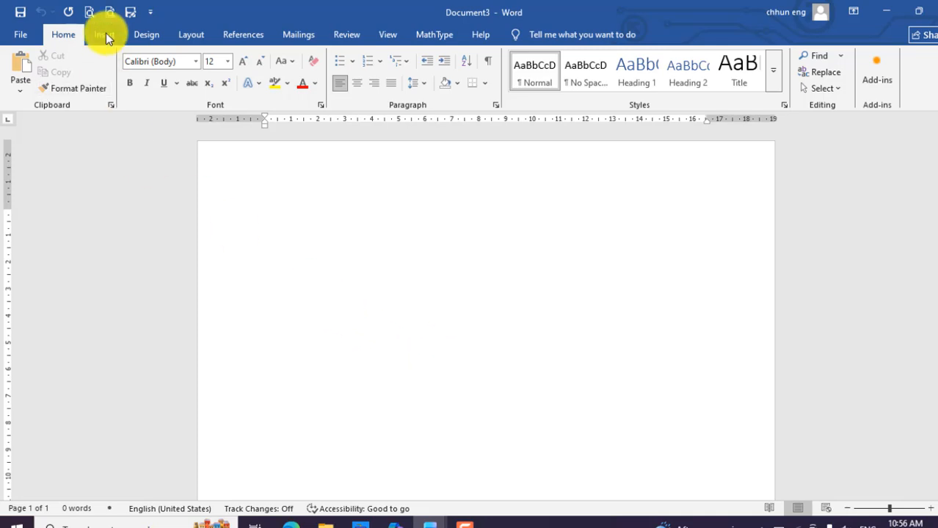
left_click(105, 33)
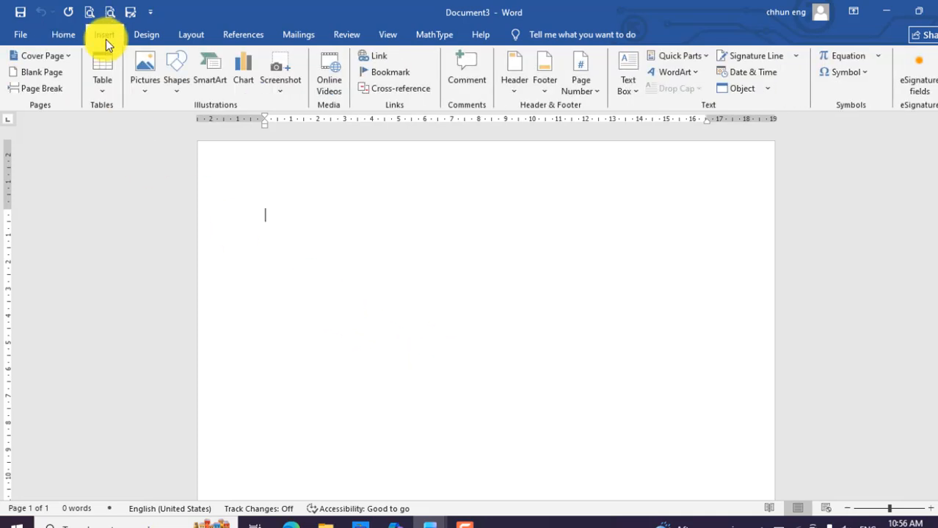
left_click(101, 79)
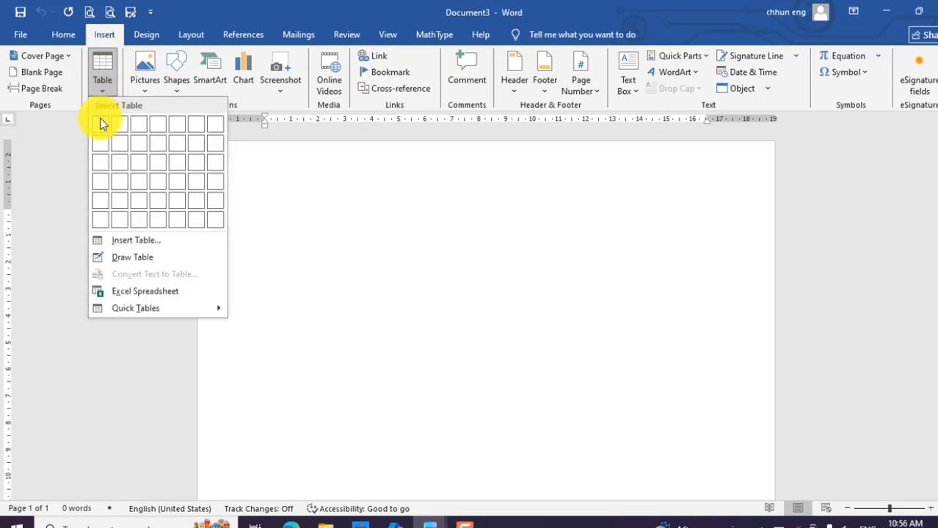
left_click(171, 124)
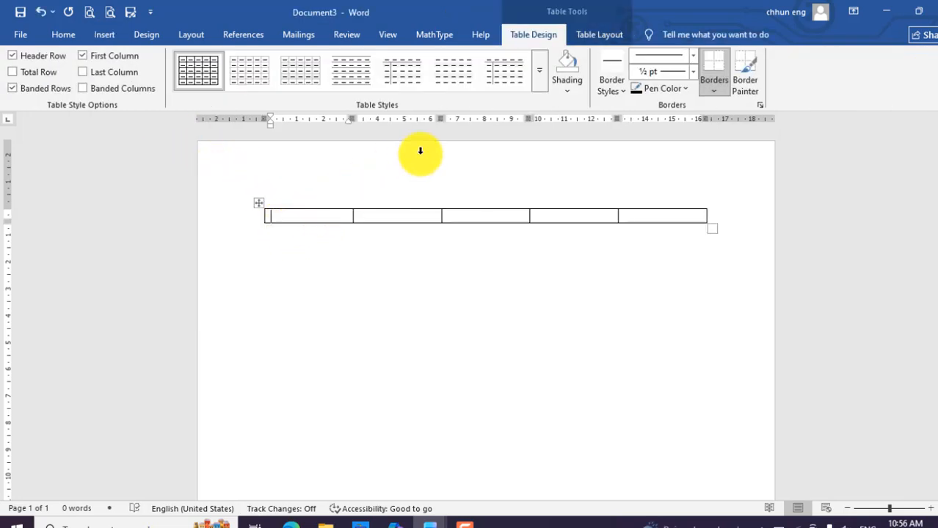
Set the table's row height to 4.5 cm and the first column's width to 3.5 cm.
left_click(598, 35)
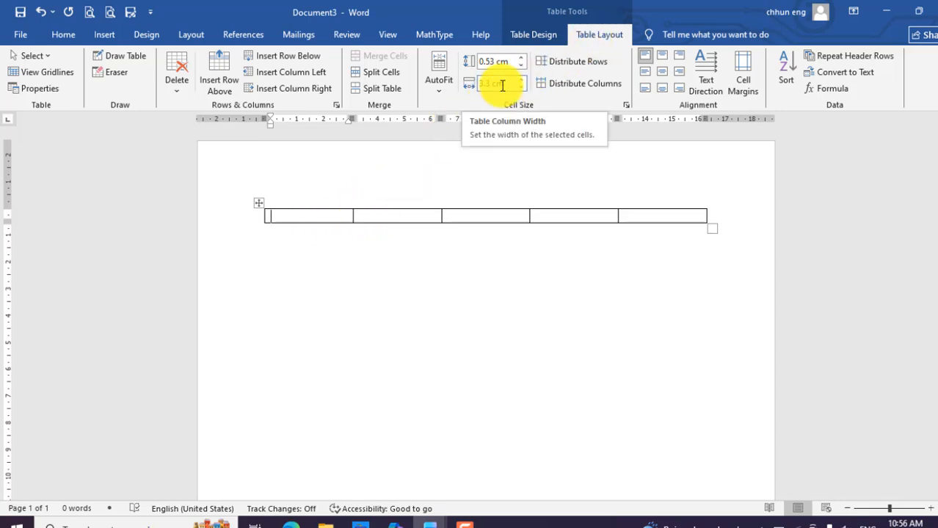
left_click(493, 63)
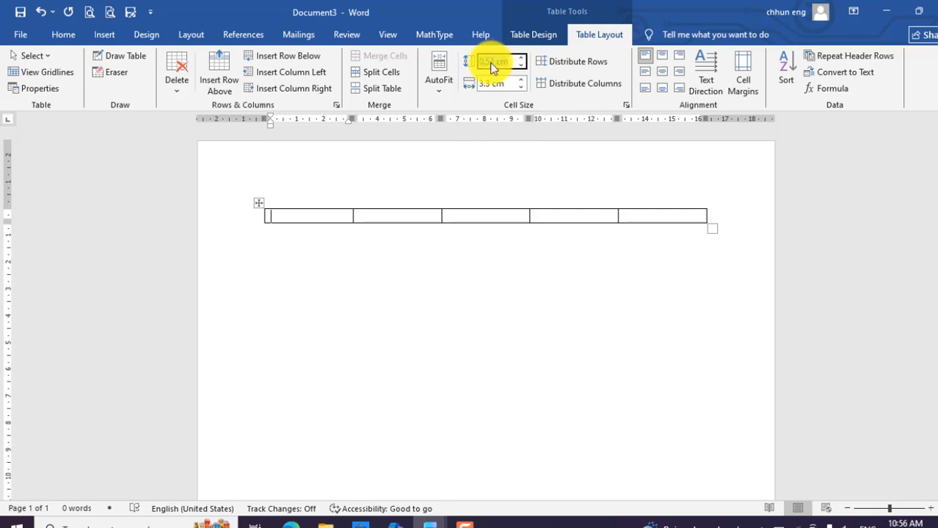
type("4.5")
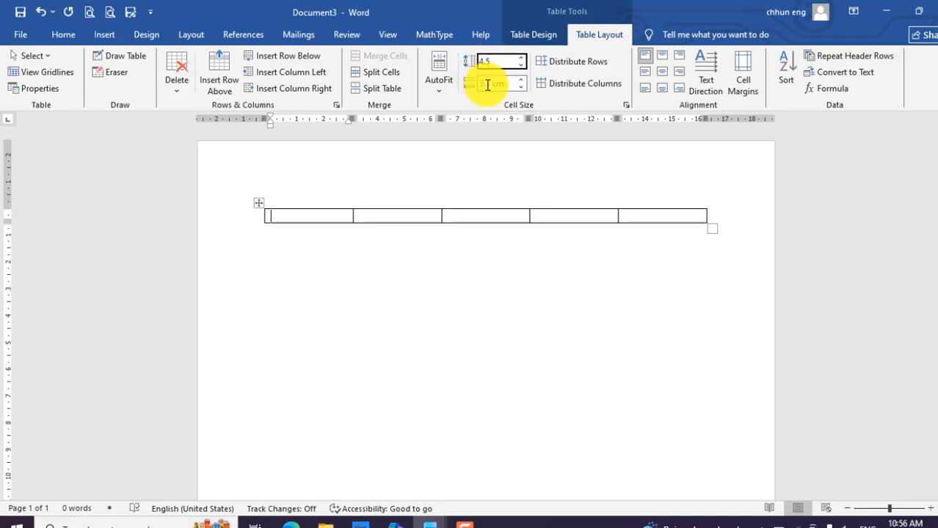
left_click(487, 85)
key("BackSpace")
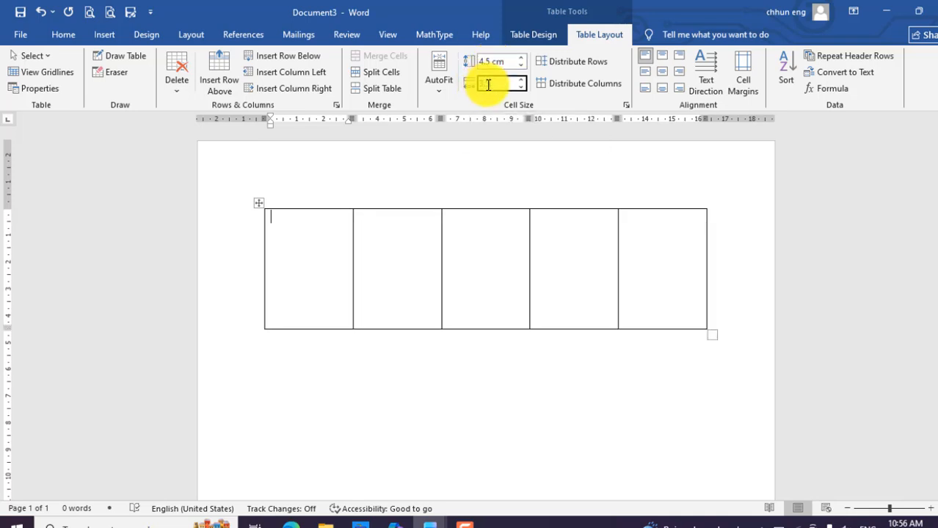
type("3.5")
left_click(493, 184)
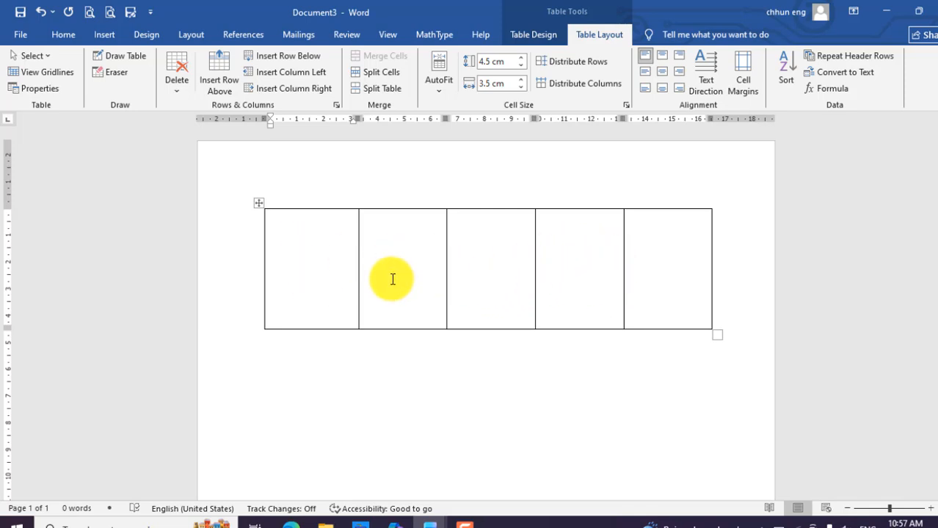
Insert the picture file "PNG image" from the Pictures folder into the first table cell.
left_click(114, 37)
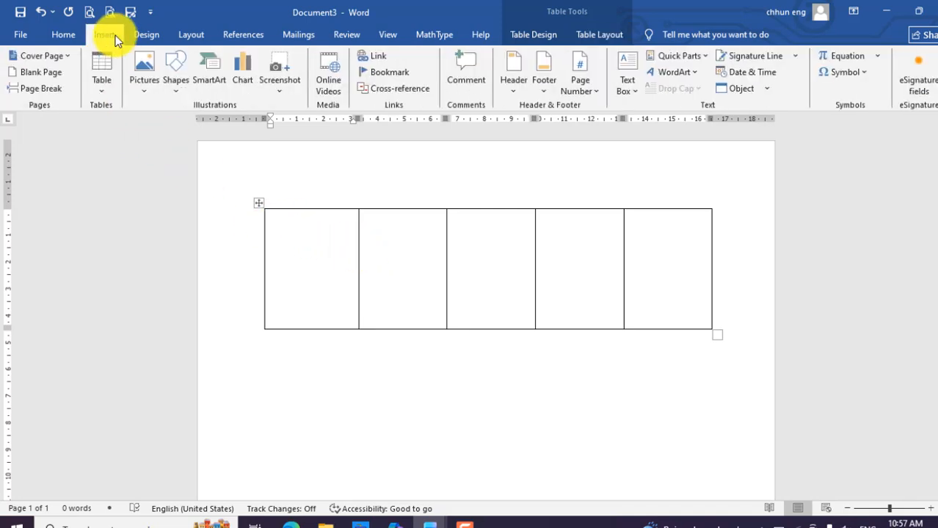
left_click(144, 82)
left_click(163, 128)
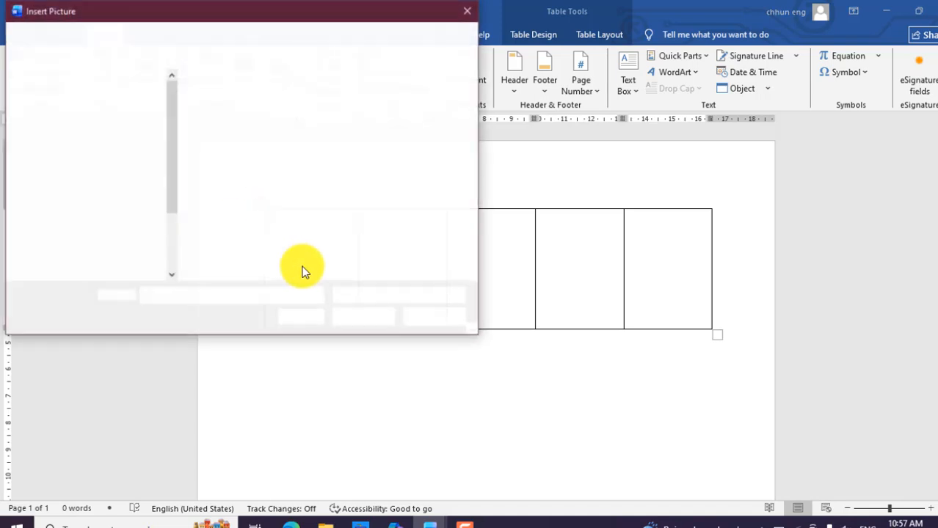
scroll(308, 235, "down", 1)
scroll(306, 231, "down", 5)
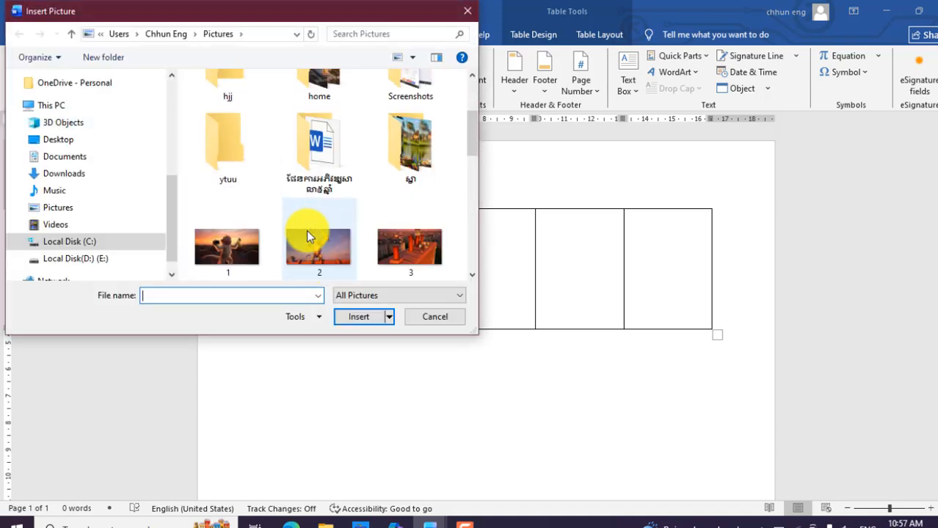
left_click(316, 227)
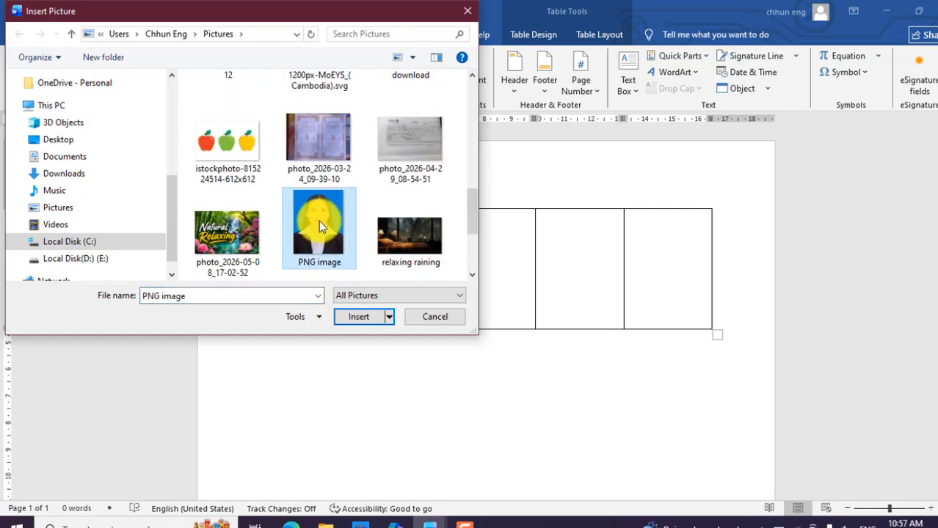
left_click(358, 316)
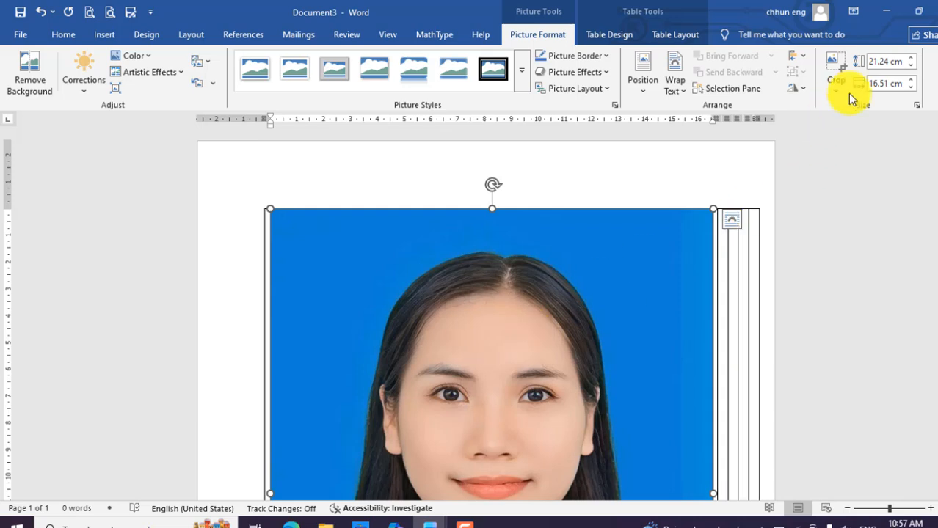
Resize the inserted photo by setting its height to 4.4 cm and its width to 3.3 cm.
left_click(886, 60)
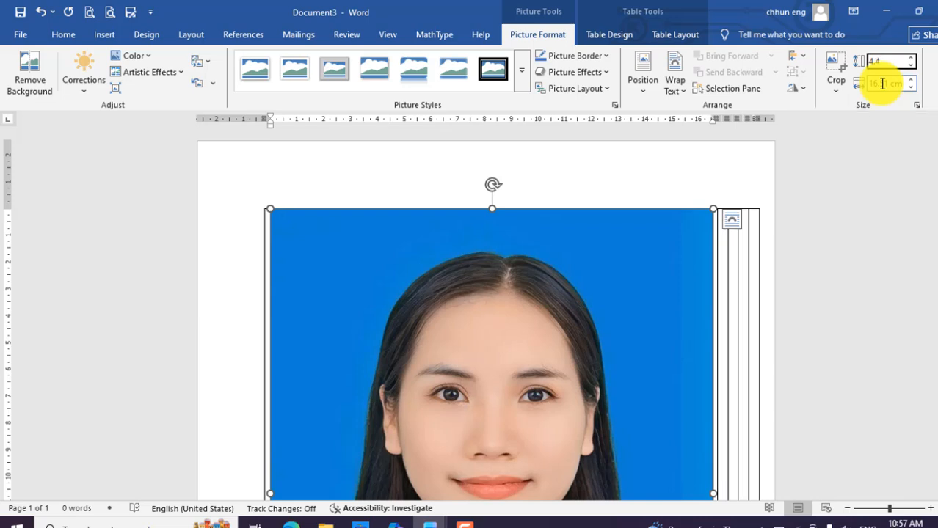
left_click(883, 84)
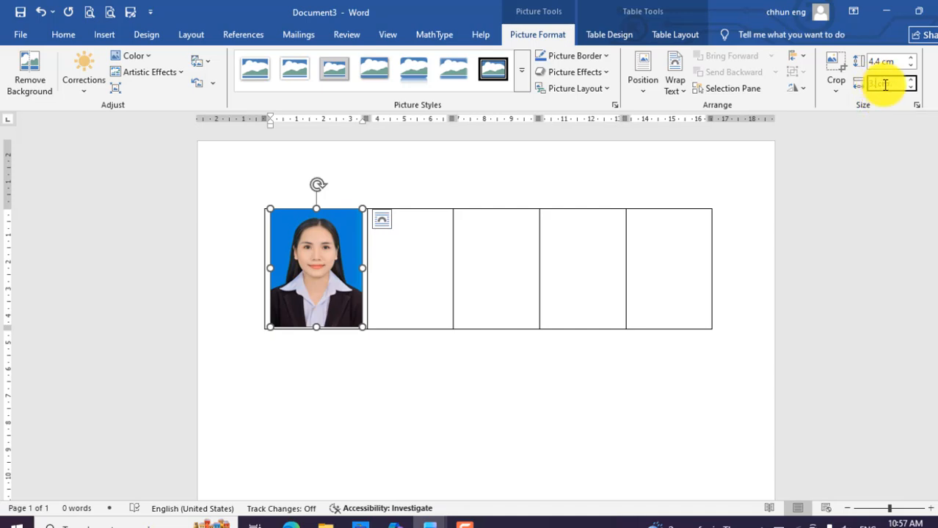
type("3.3")
key("Return")
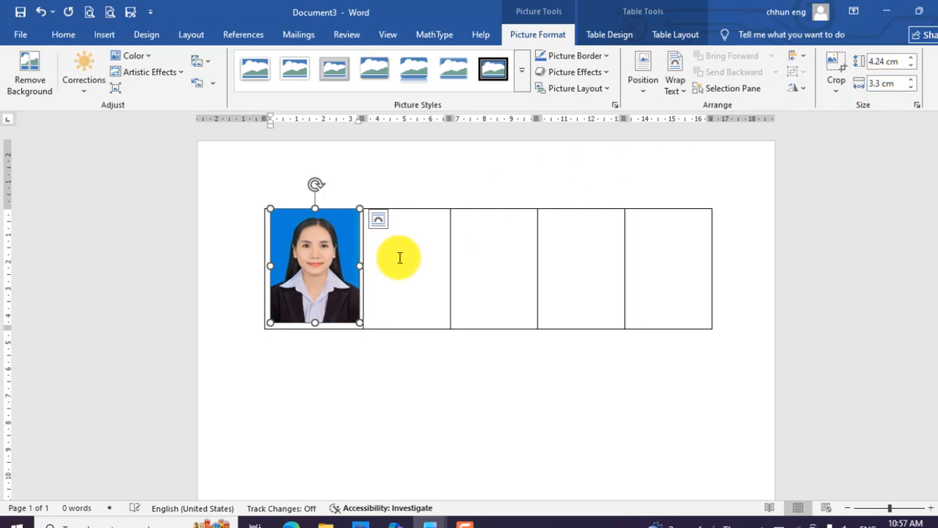
Set the photo's text wrapping to In Front of Text.
left_click(378, 219)
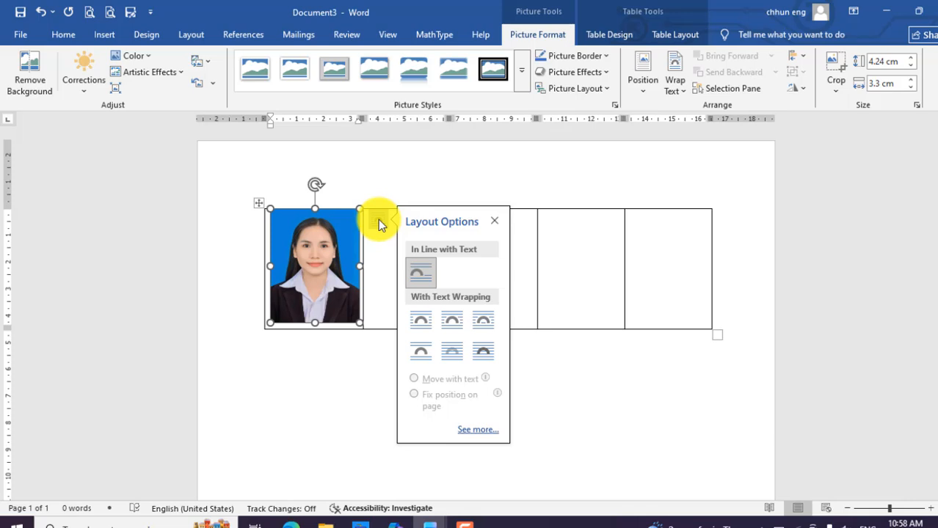
left_click(482, 351)
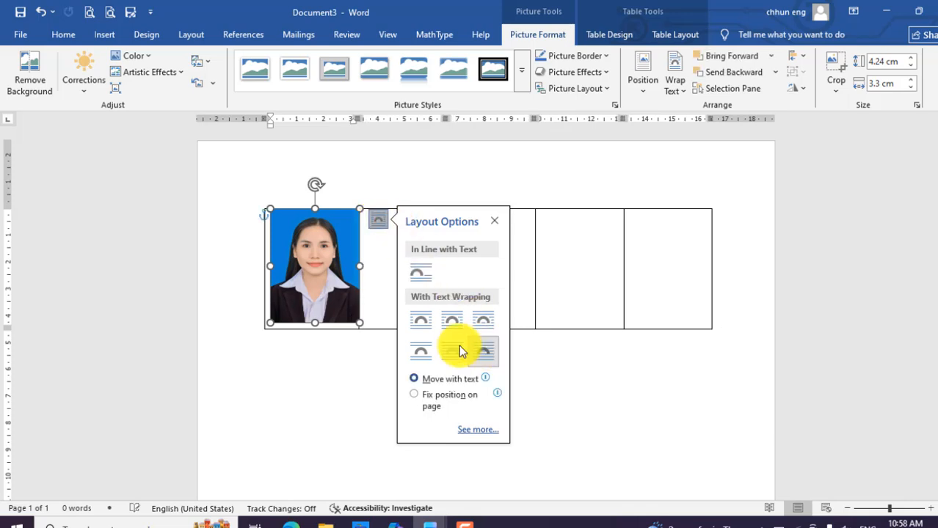
left_click(330, 291)
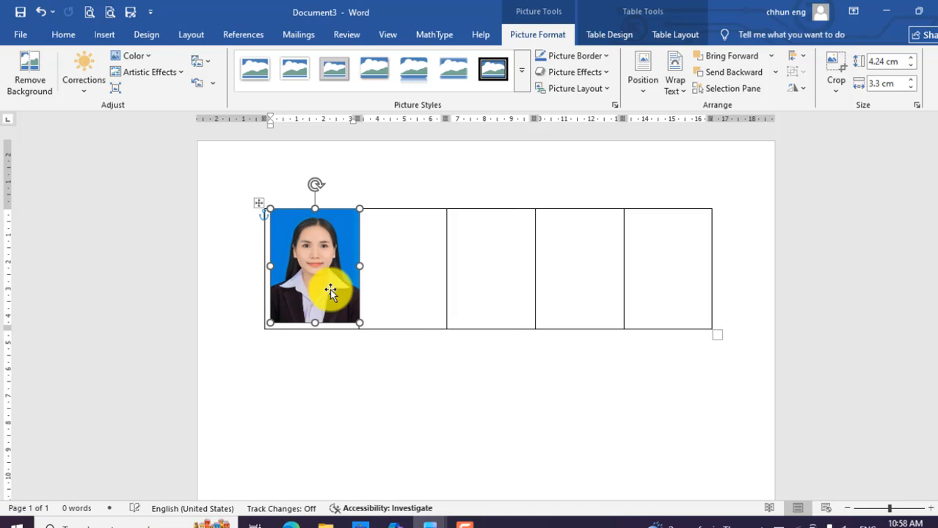
Nudge the photo slightly down and to the left so it sits centred inside the first cell.
key("ctrl+Down")
key("ctrl+Down")
key("ctrl+Down")
key("ctrl+Down")
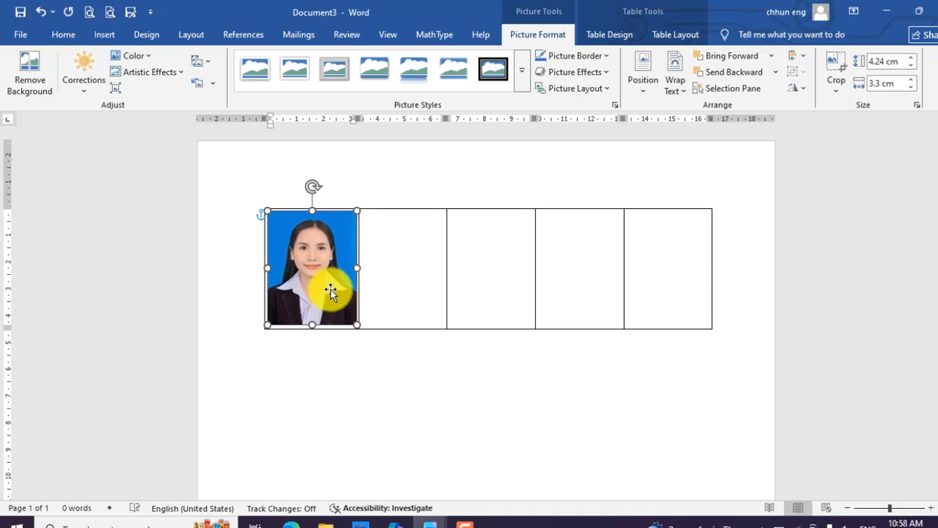
key("ctrl+Left")
key("ctrl+Down")
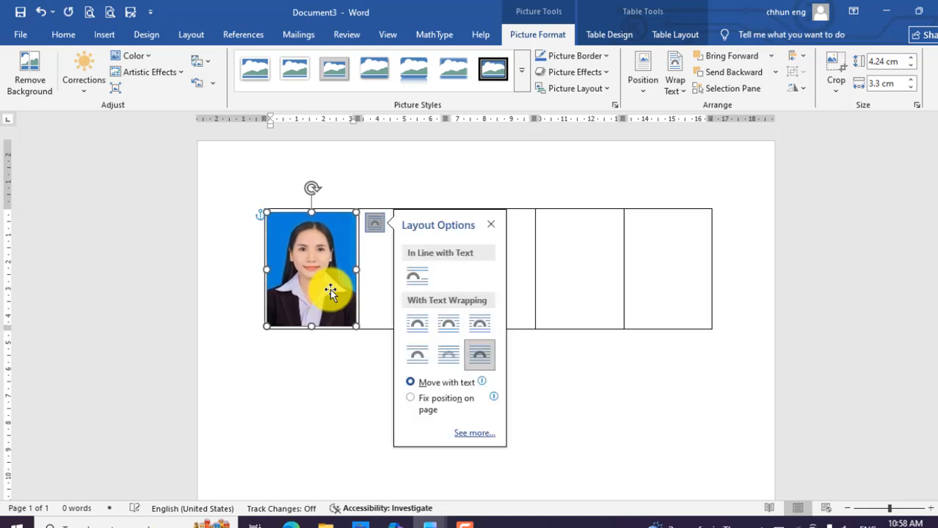
key("ctrl+Up")
key("ctrl+Right")
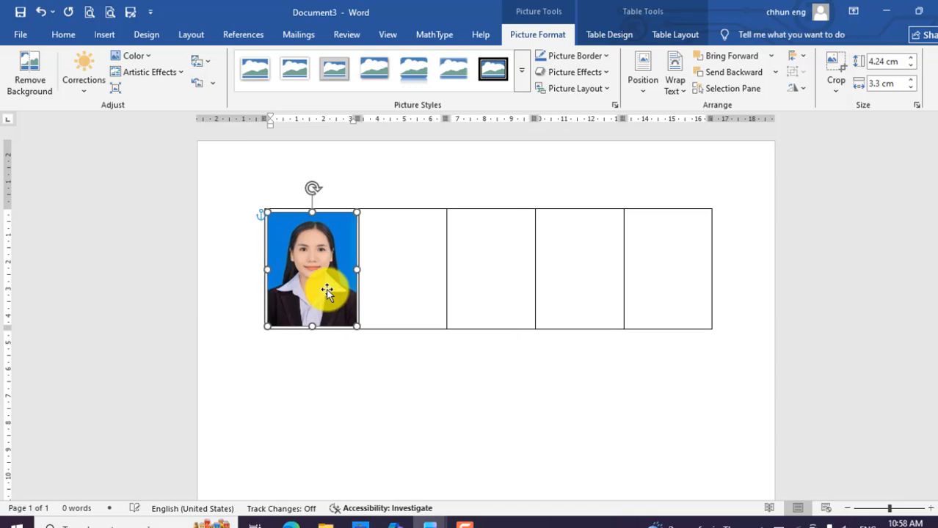
left_click(379, 293)
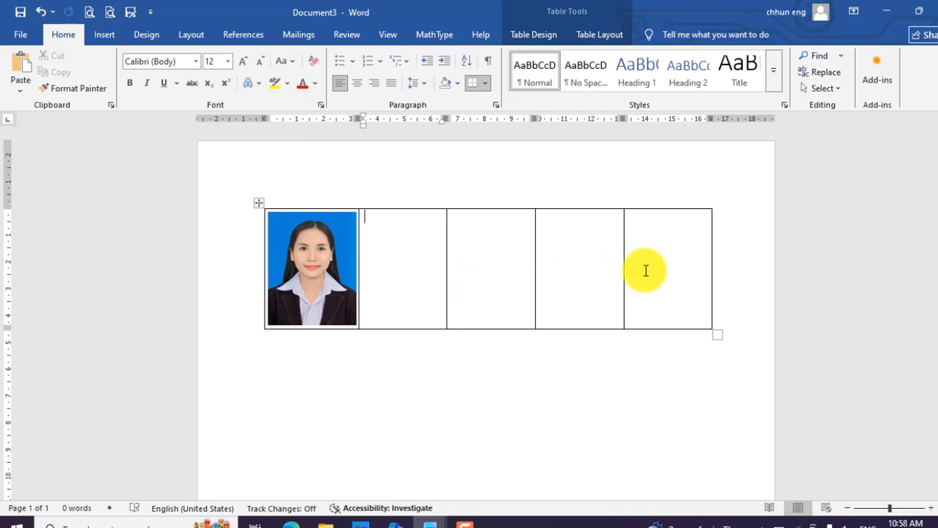
Start a labels mail merge using vendor A-ONE and product A-ONE 26501, accepting the deletion of the current contents.
left_click(383, 351)
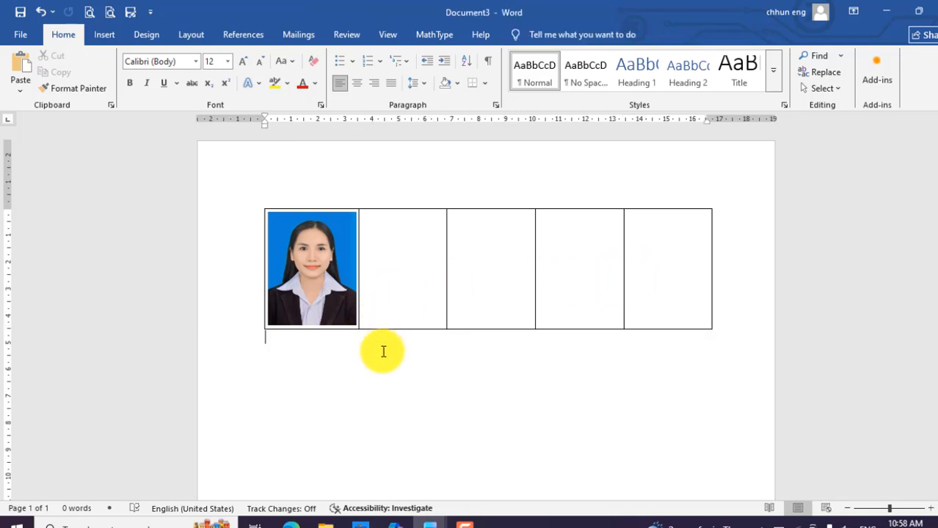
left_click(370, 253)
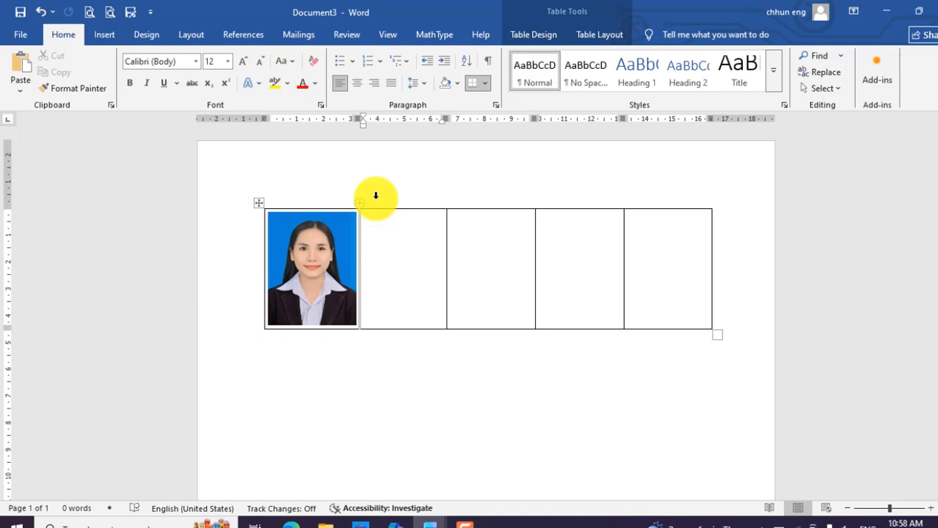
left_click(292, 34)
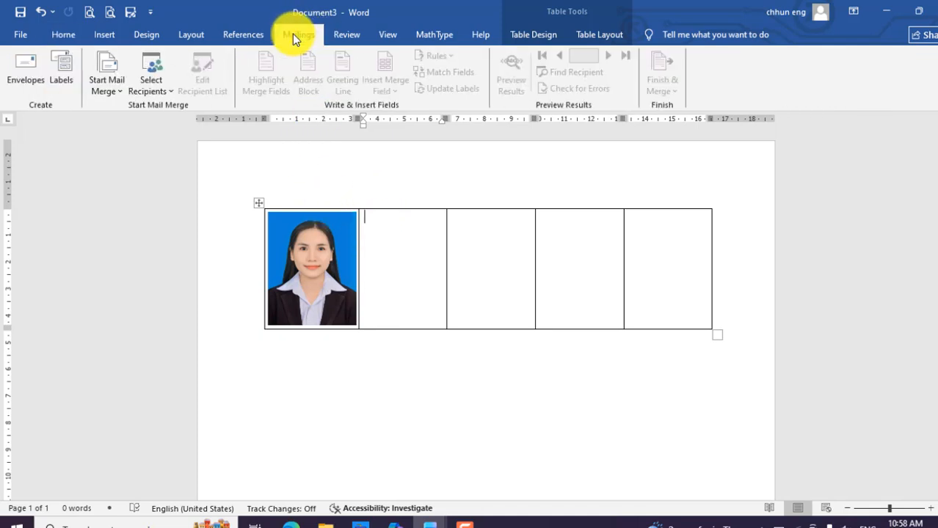
left_click(115, 96)
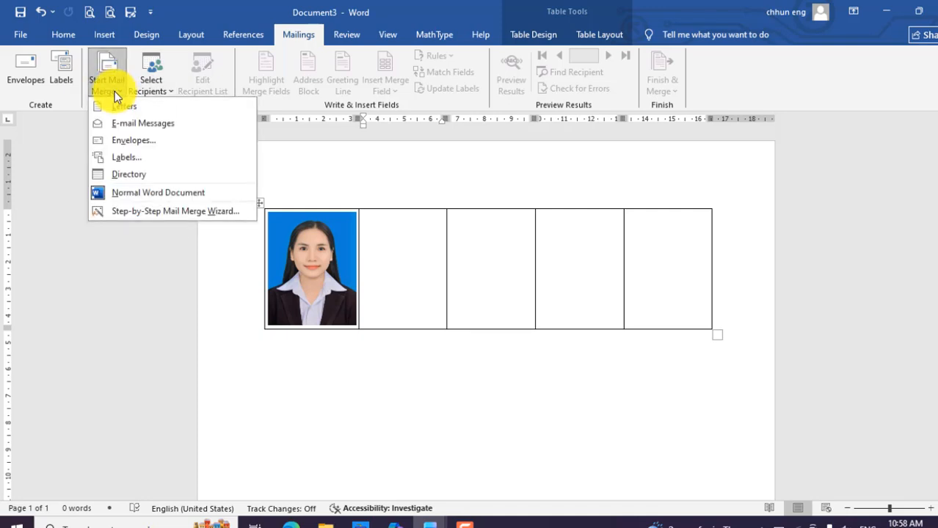
left_click(124, 158)
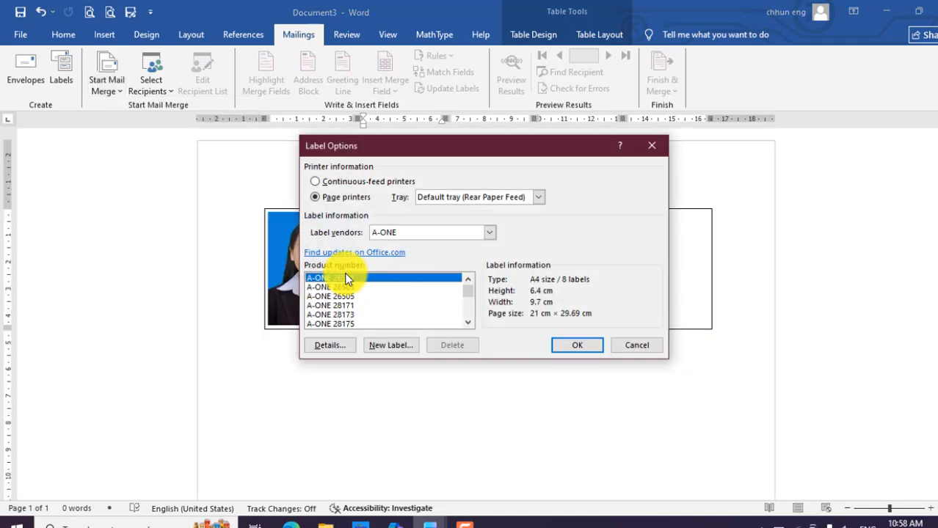
left_click(490, 233)
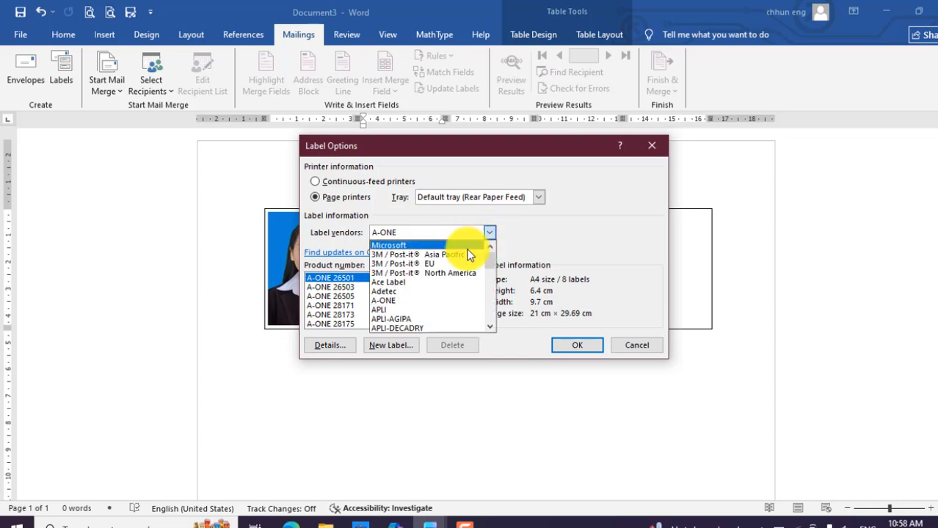
left_click(392, 247)
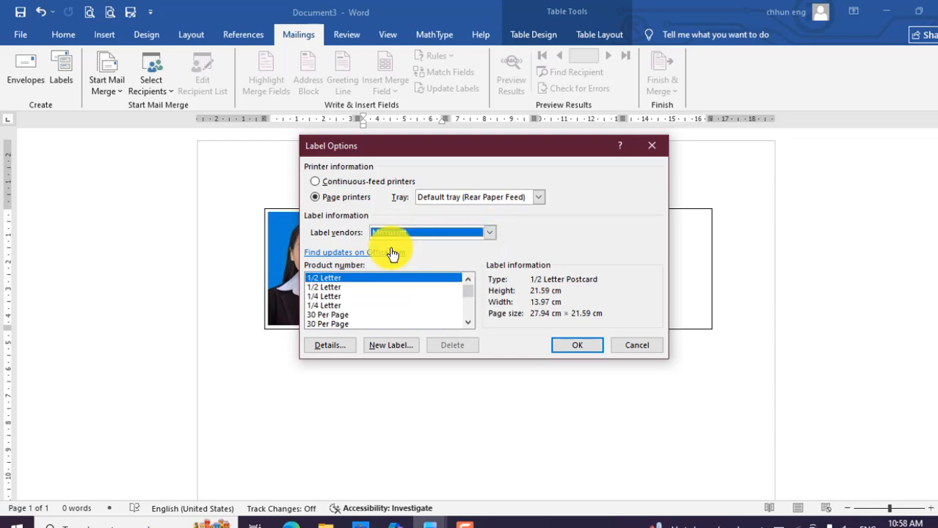
left_click(490, 232)
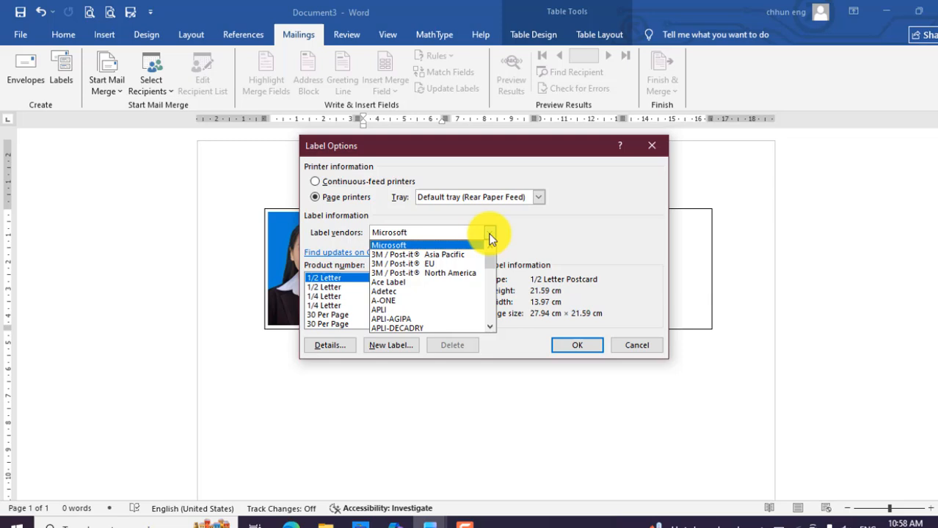
left_click(390, 299)
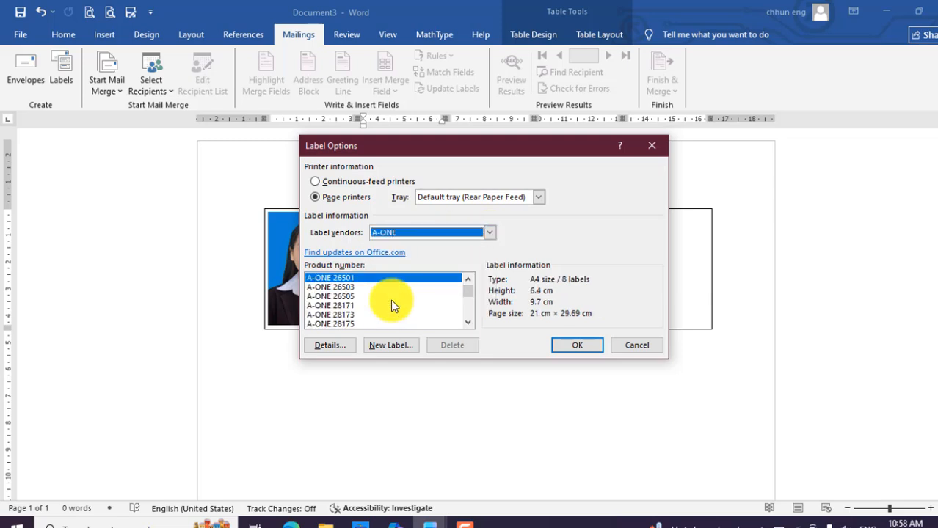
left_click(577, 346)
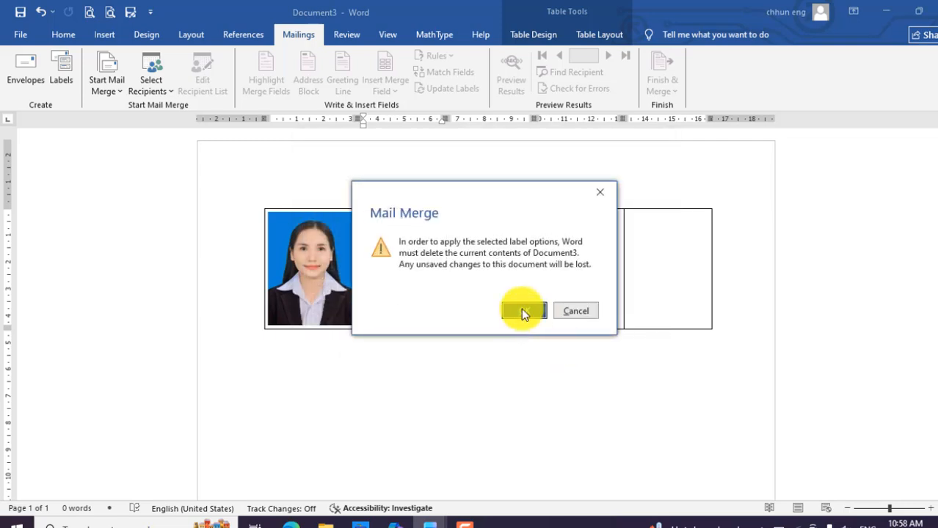
left_click(522, 310)
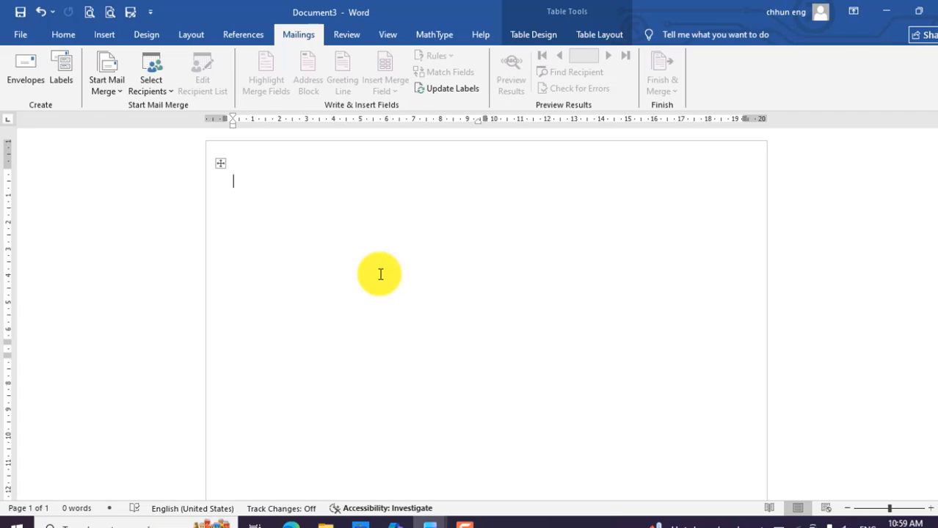
Undo the replacement of the document by the label layout to restore the table with the photo.
left_click(40, 13)
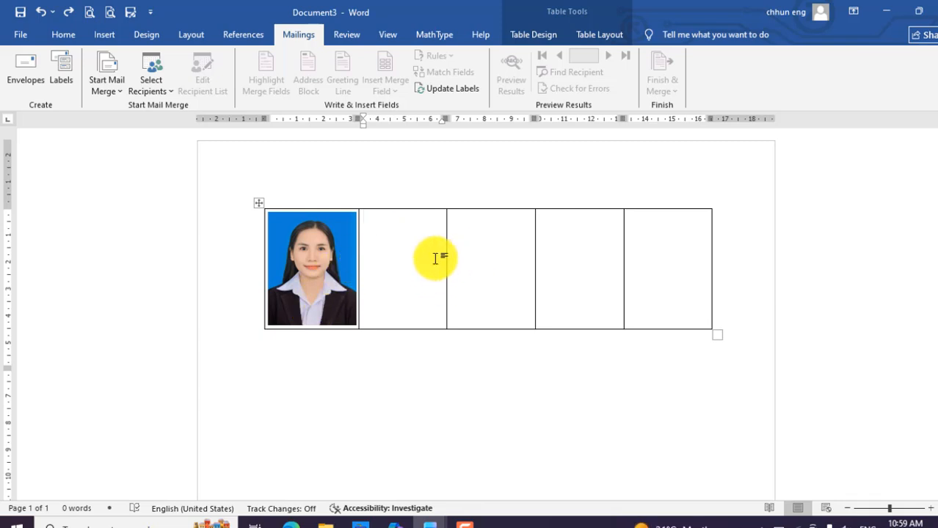
Add a second row below the photo row and update the labels to fill every cell with the photo.
mouse_move(260, 331)
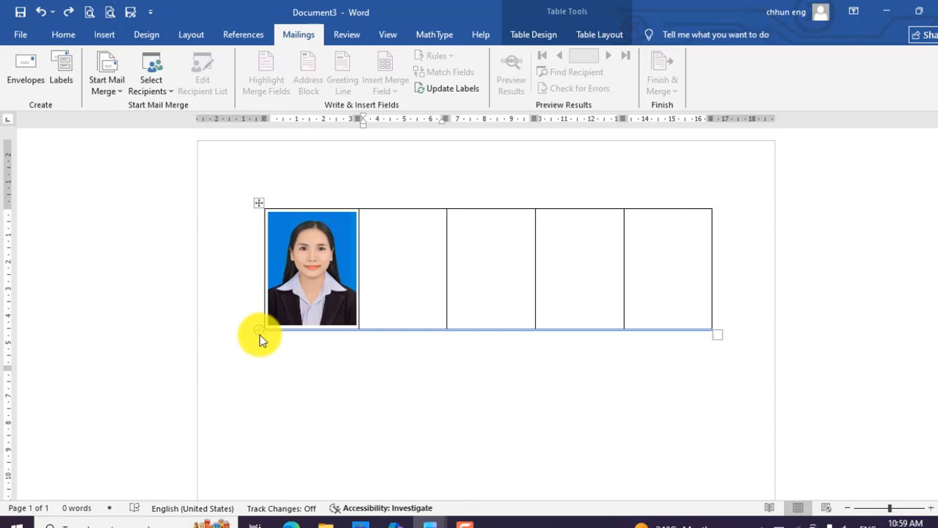
left_click(257, 333)
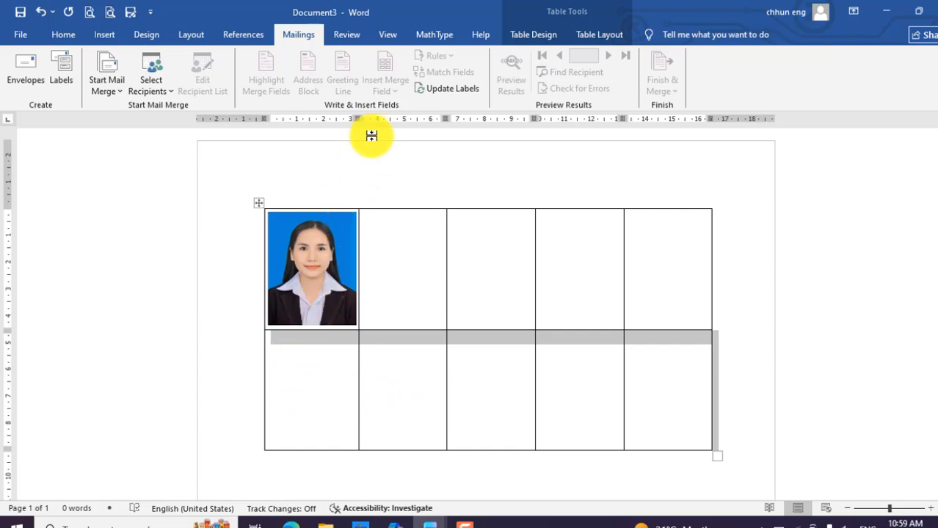
left_click(439, 89)
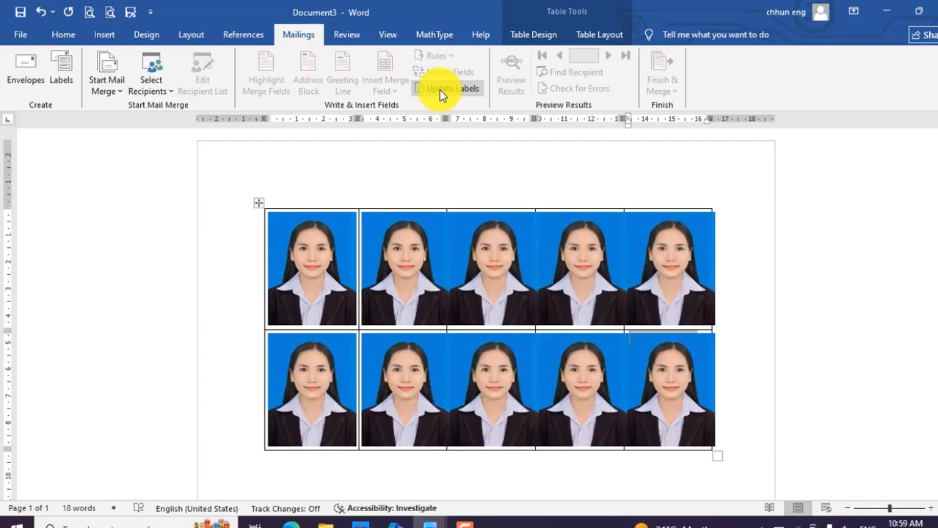
scroll(391, 350, "down", 1)
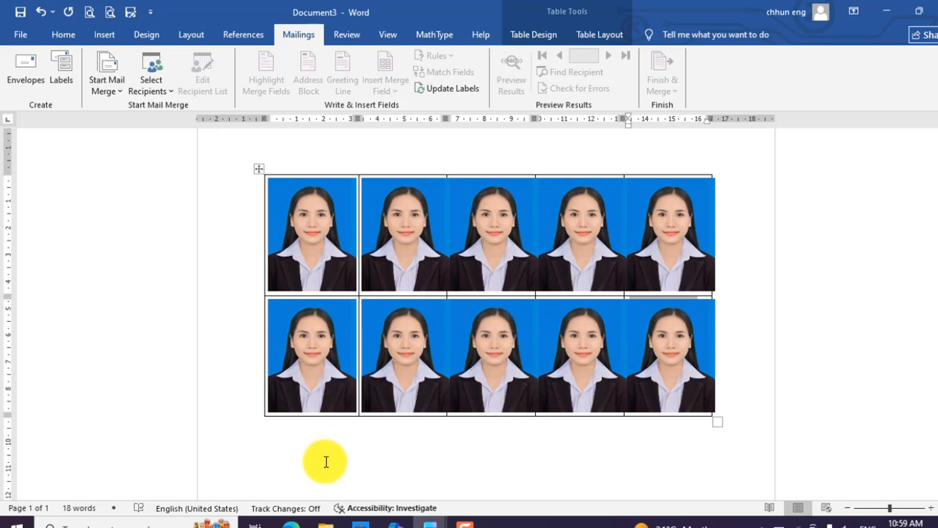
Add a third row at the end of the photo table and update the labels to fill it with photos.
left_click(300, 444)
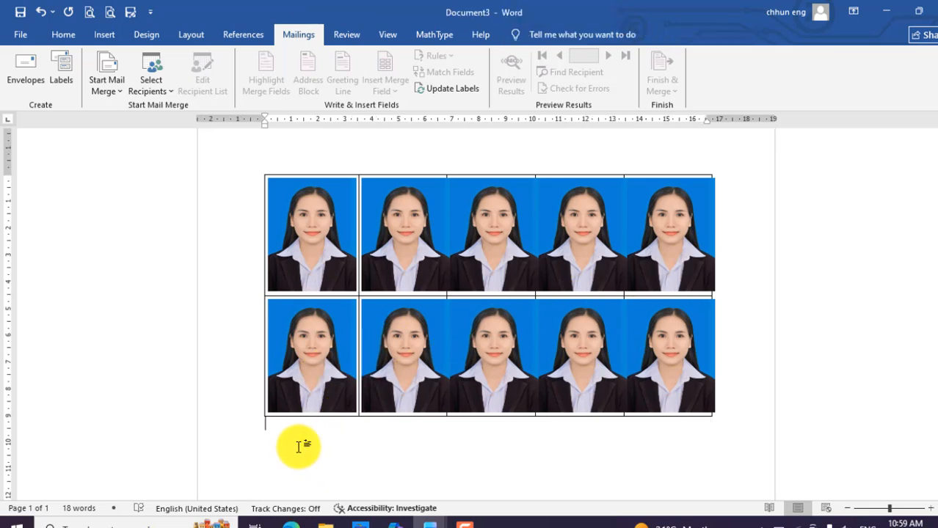
left_click(269, 415)
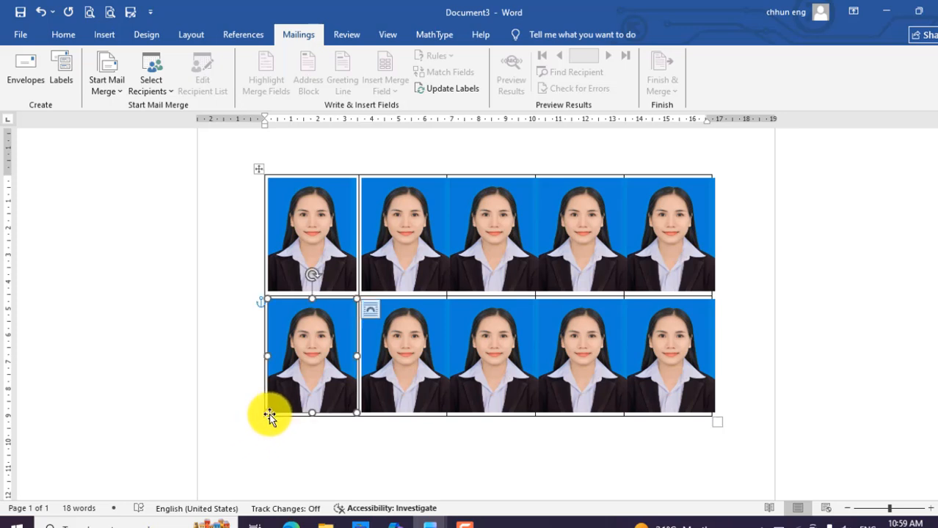
left_click(262, 417)
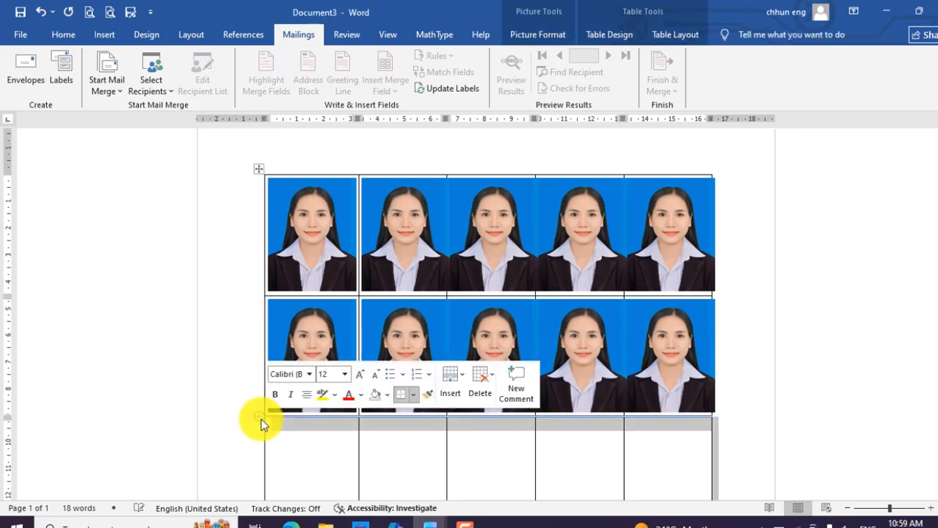
left_click(448, 89)
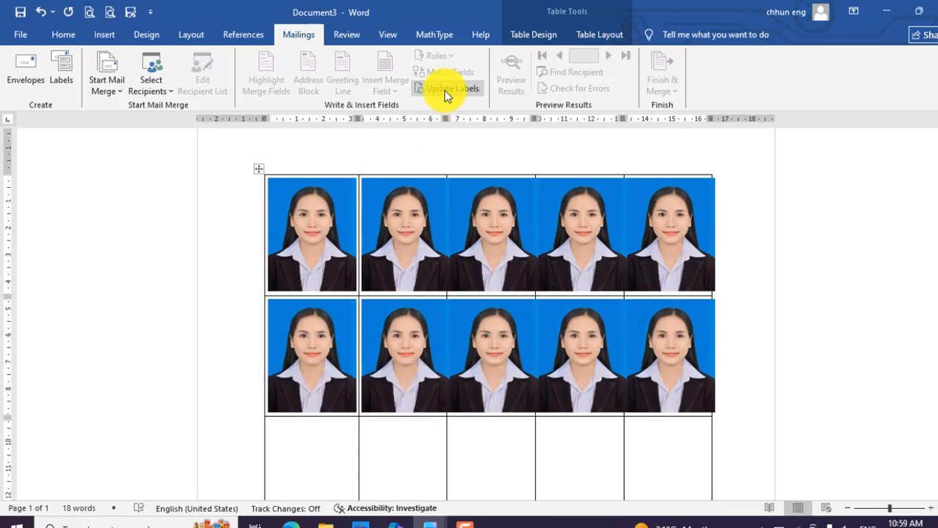
scroll(439, 304, "down", 3)
scroll(440, 303, "down", 3)
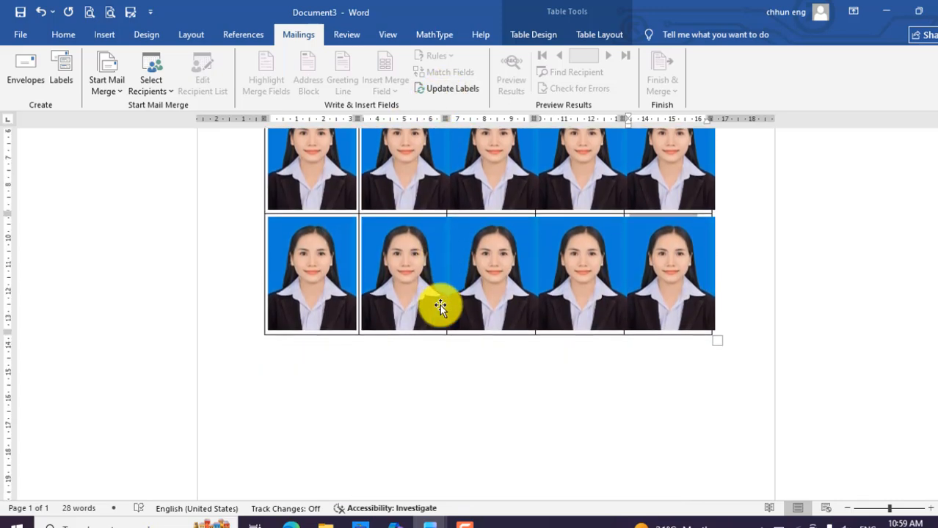
scroll(440, 305, "up", 6)
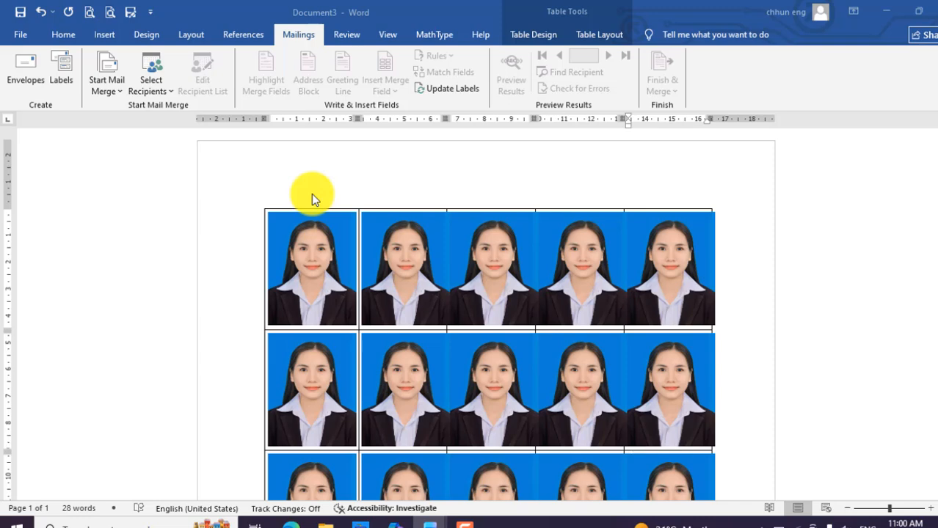
Create a new blank document and insert a table with six columns and one row.
key("ctrl+n")
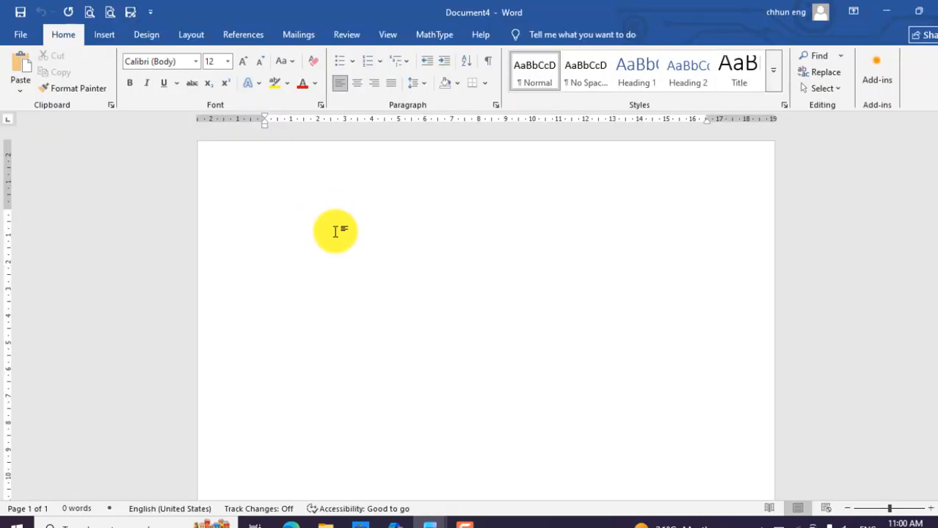
left_click(103, 37)
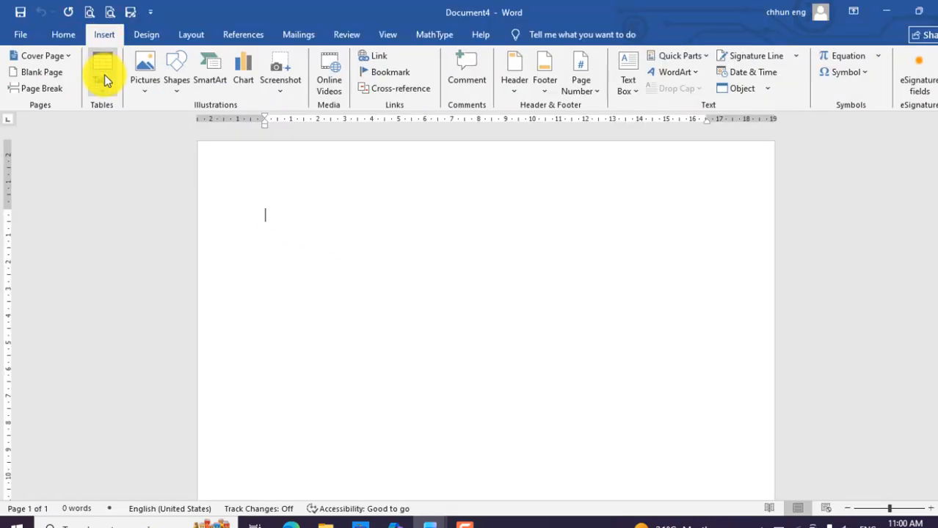
left_click(105, 74)
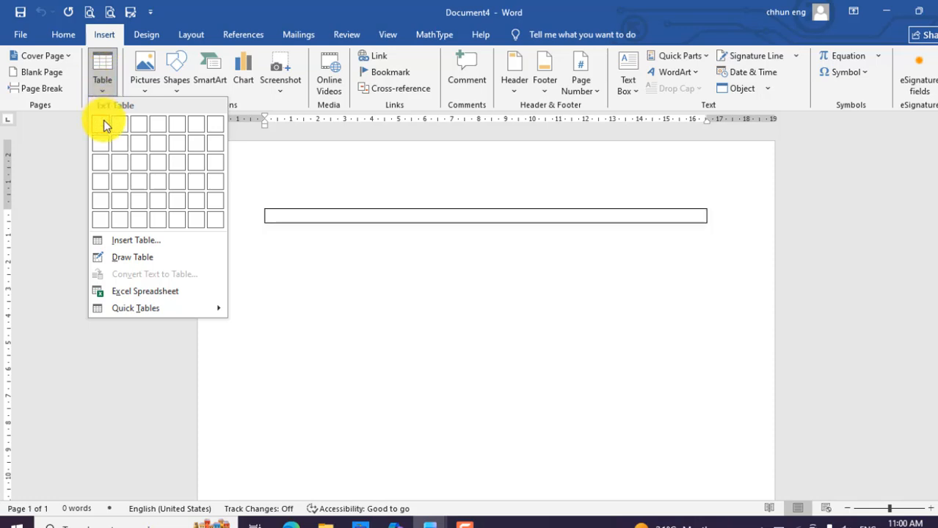
left_click(196, 127)
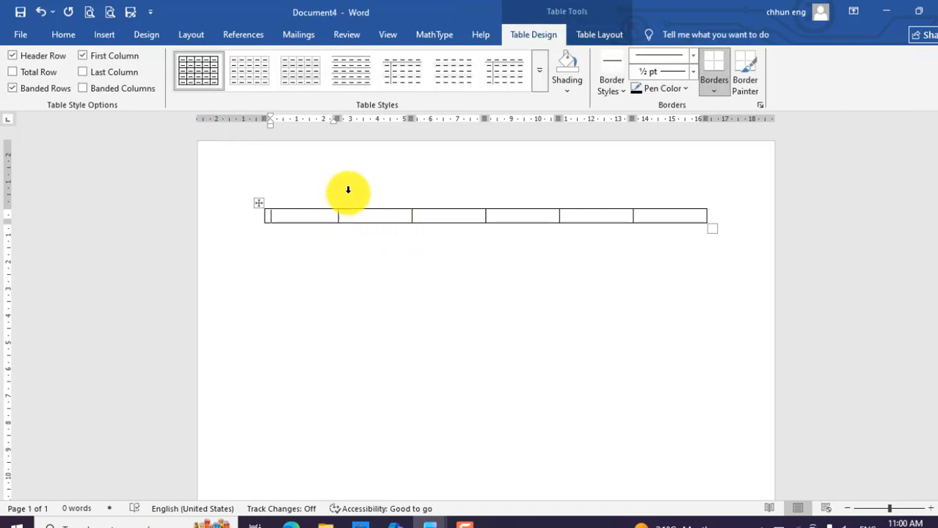
Set the table's row height to 3.5 cm and the first cell's width to 2.7 cm.
left_click(589, 36)
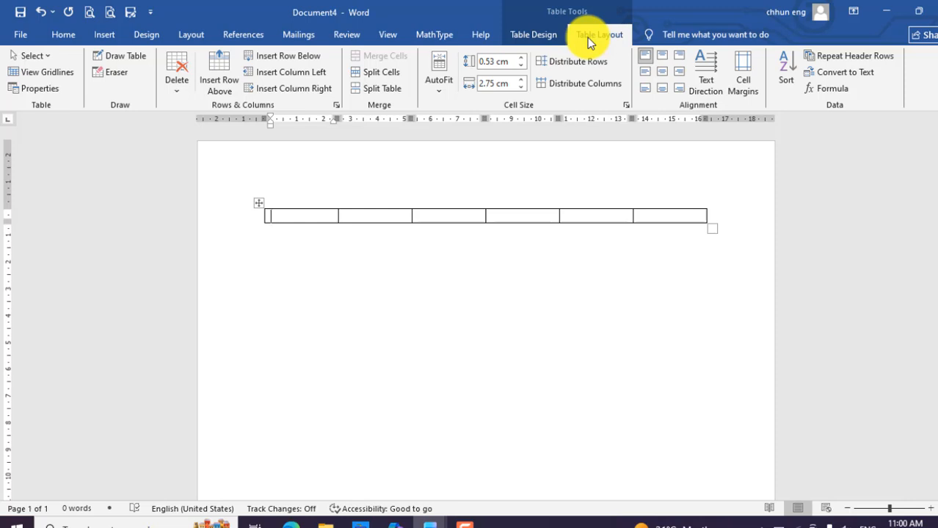
left_click(494, 63)
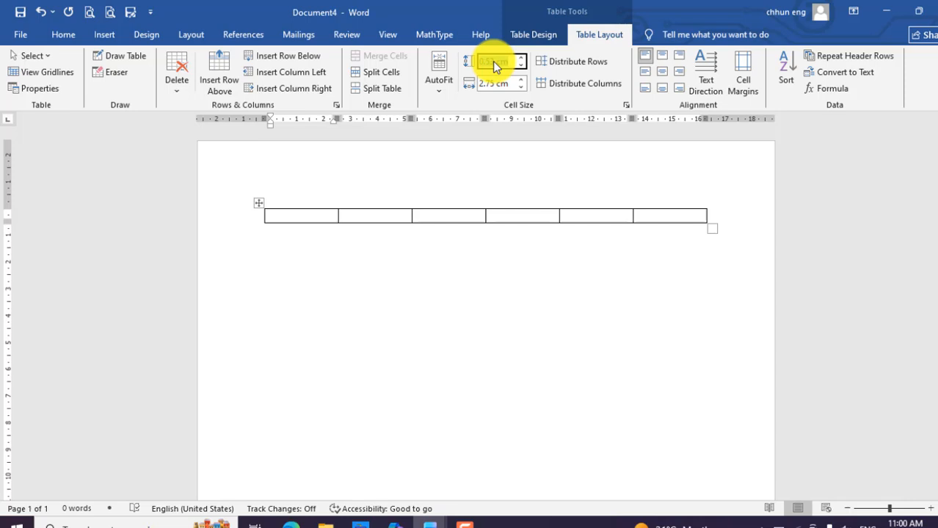
type("3.5")
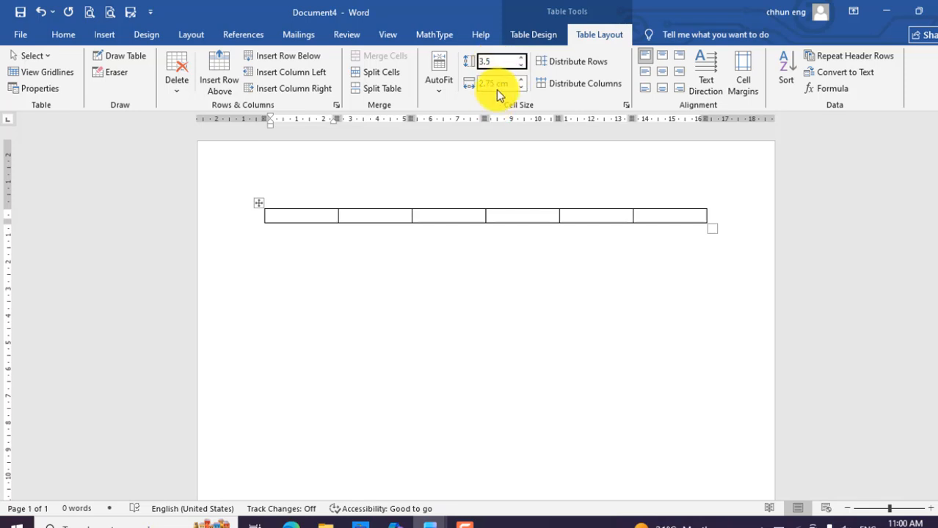
left_click(493, 85)
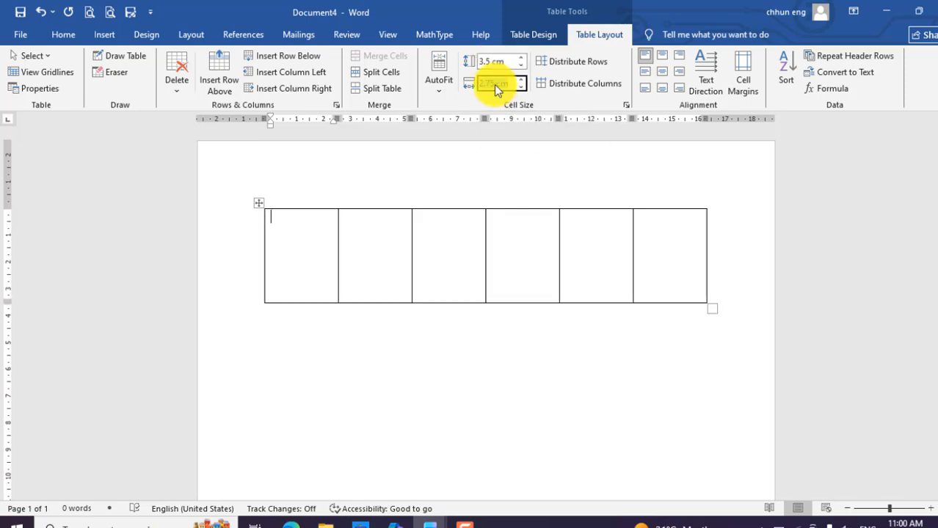
type("2.7")
left_click(427, 370)
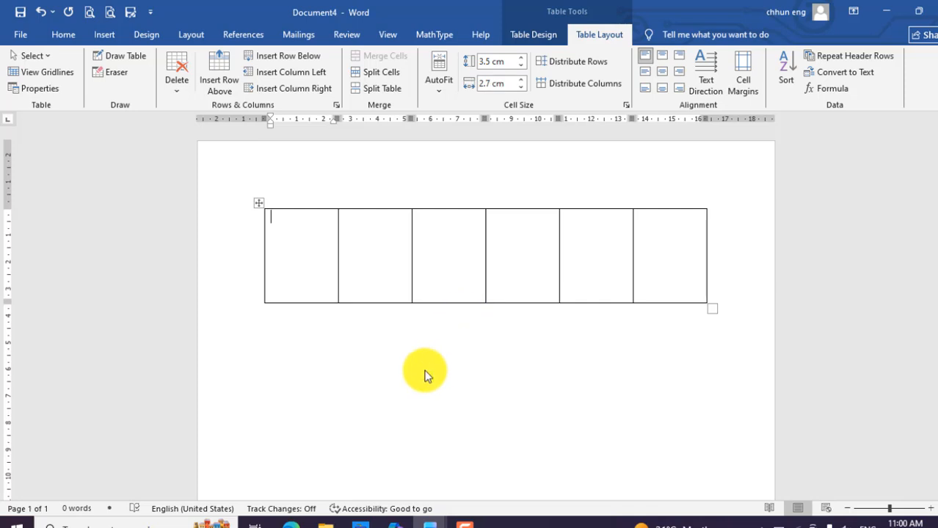
Insert the blue-background portrait photo from the Pictures folder on this device into the table's first cell.
left_click(298, 253)
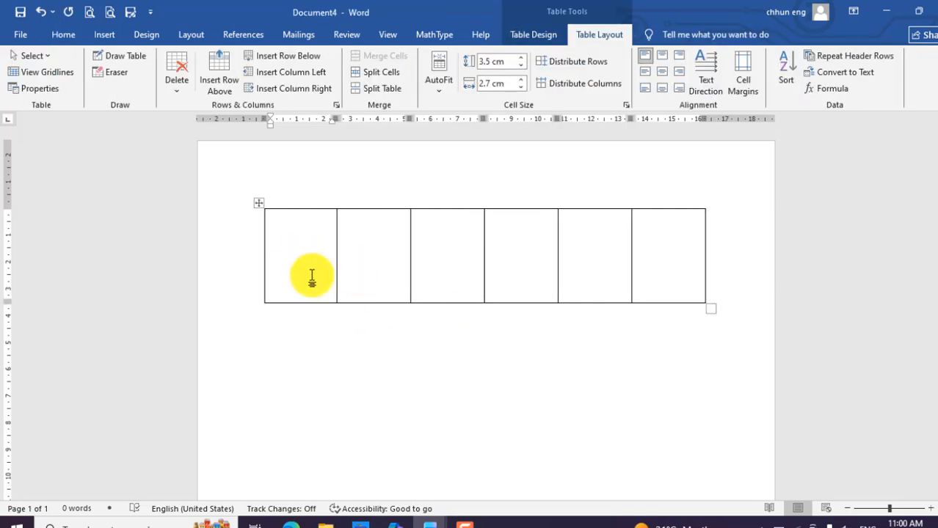
left_click(103, 36)
left_click(142, 86)
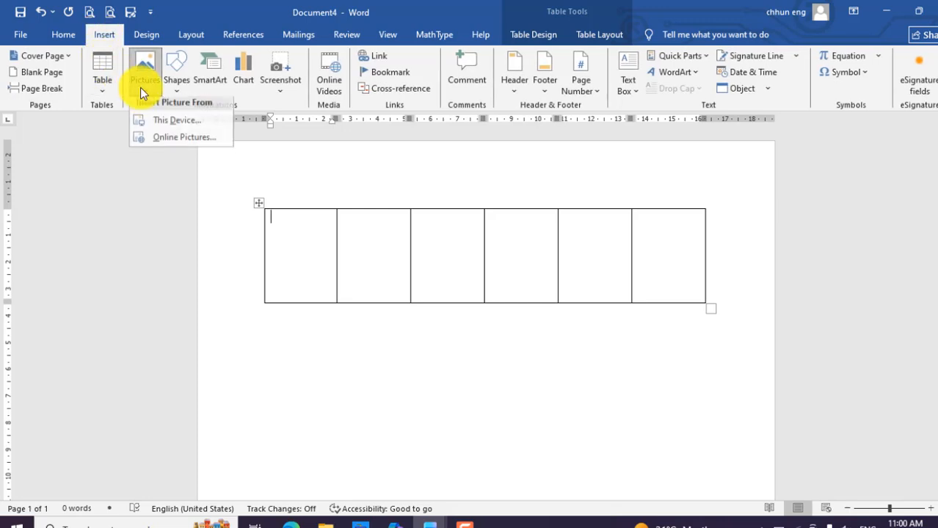
left_click(174, 126)
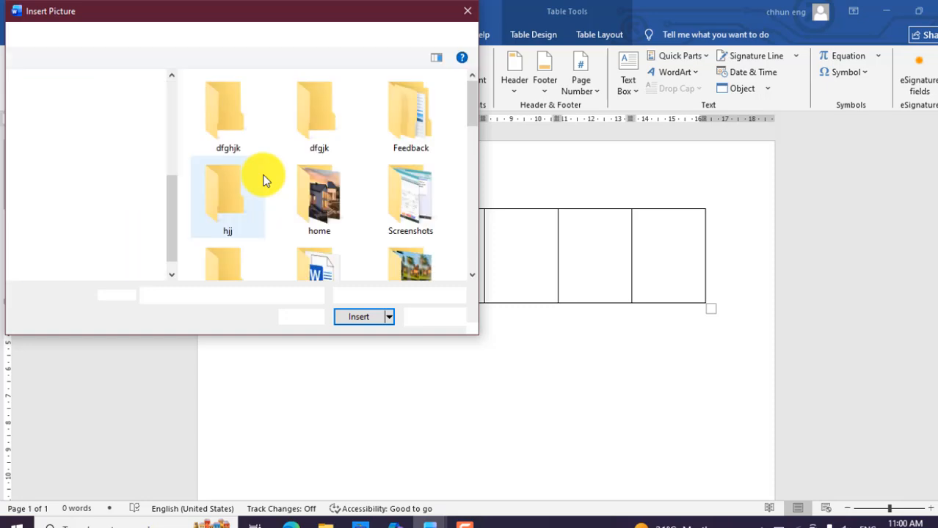
scroll(308, 183, "down", 5)
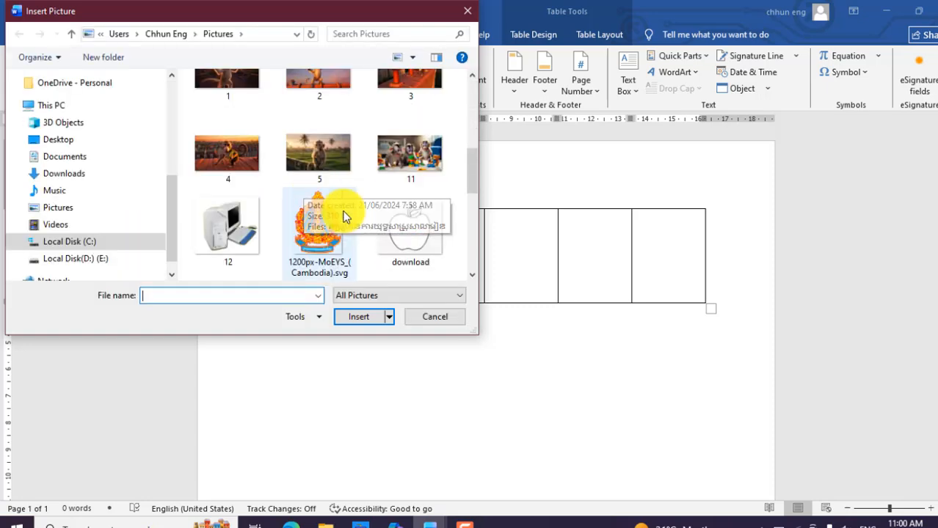
scroll(304, 140, "down", 3)
left_click(304, 140)
left_click(357, 317)
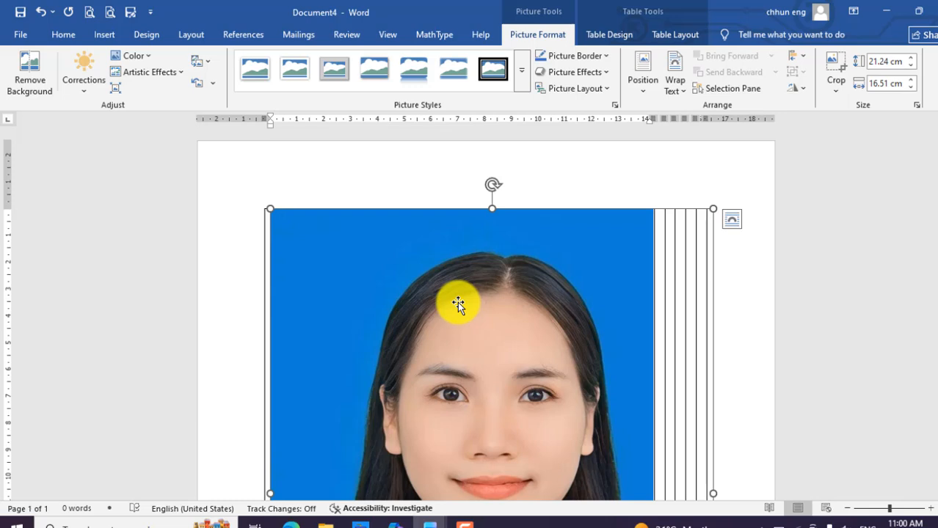
Resize the inserted photo by setting its height to 3.4 cm and its width to 2.5 cm.
left_click(885, 62)
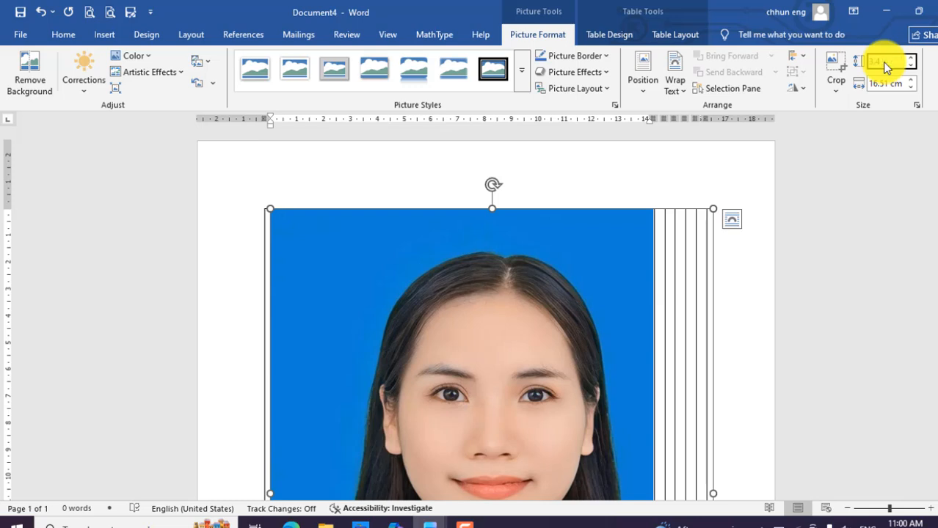
key("Return")
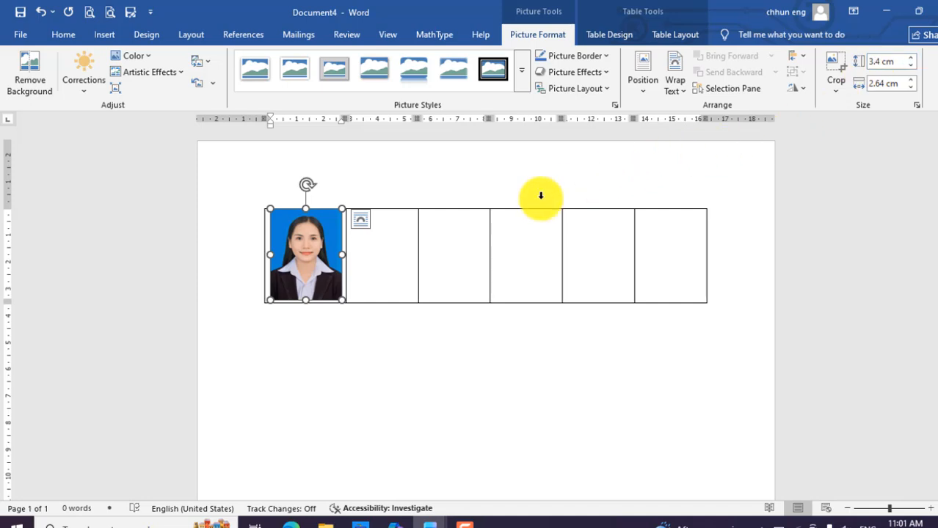
left_click(885, 85)
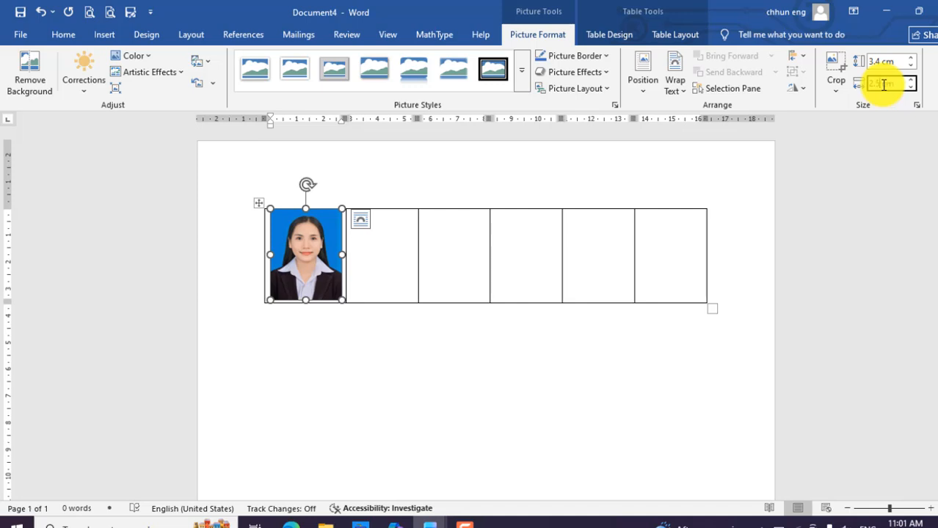
key("Return")
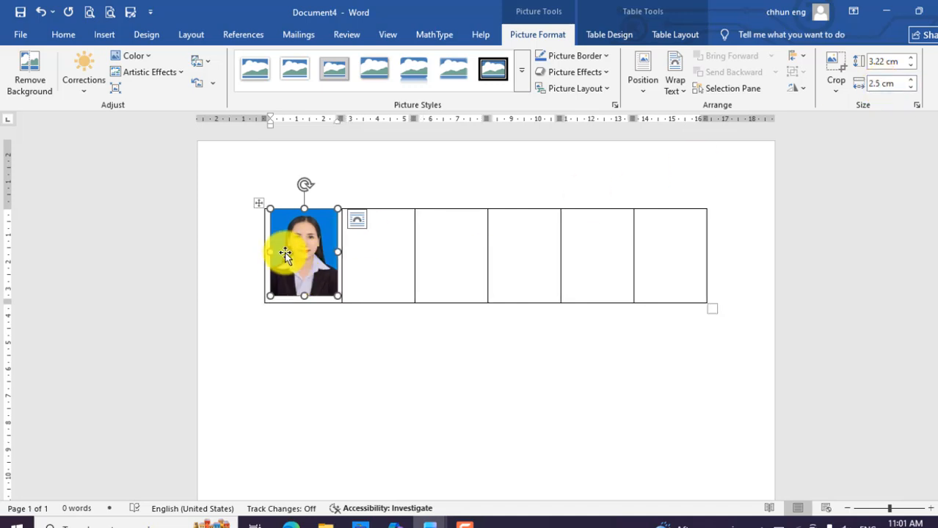
Set the photo's text wrapping to In Front of Text and move it slightly down and to the left.
left_click(360, 220)
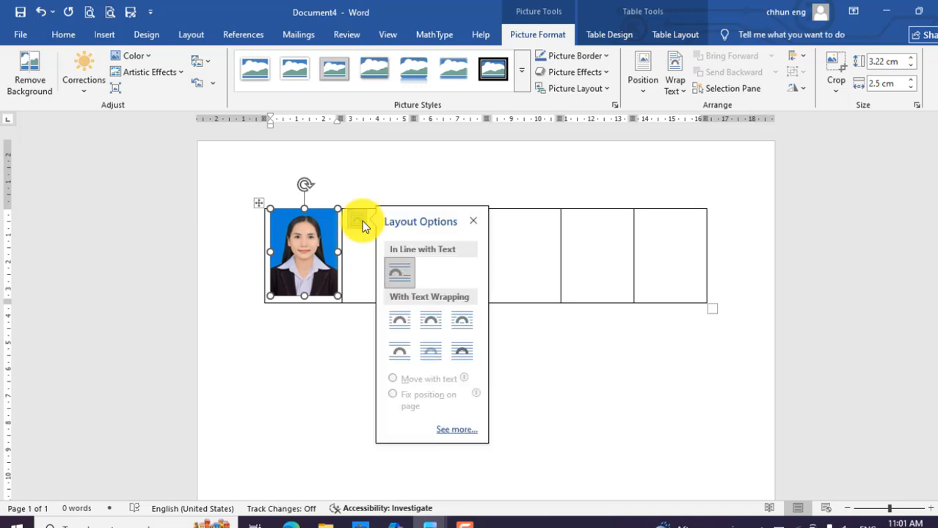
left_click(457, 348)
left_click(297, 262)
left_click_drag(297, 263, 290, 268)
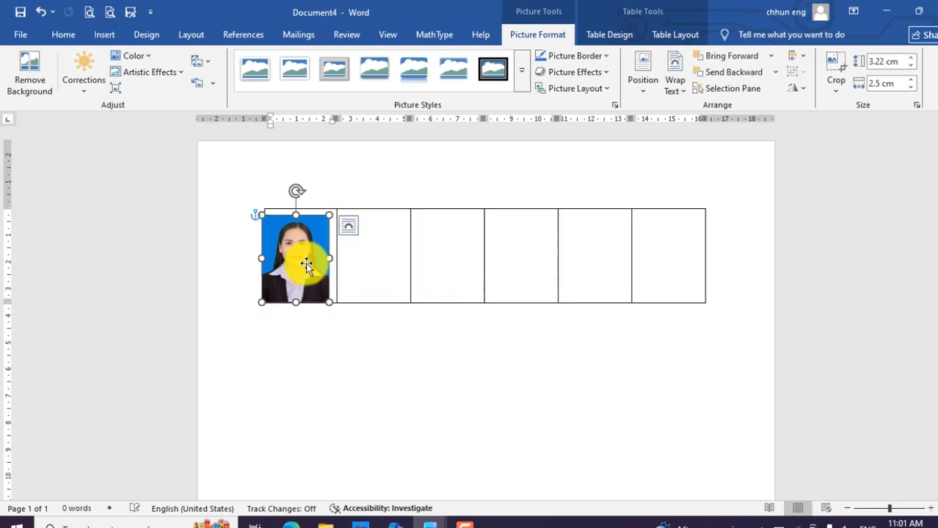
Nudge the photo up and to the right until it sits centred inside the table's first cell.
key("Up")
key("Up")
key("Up")
key("Up")
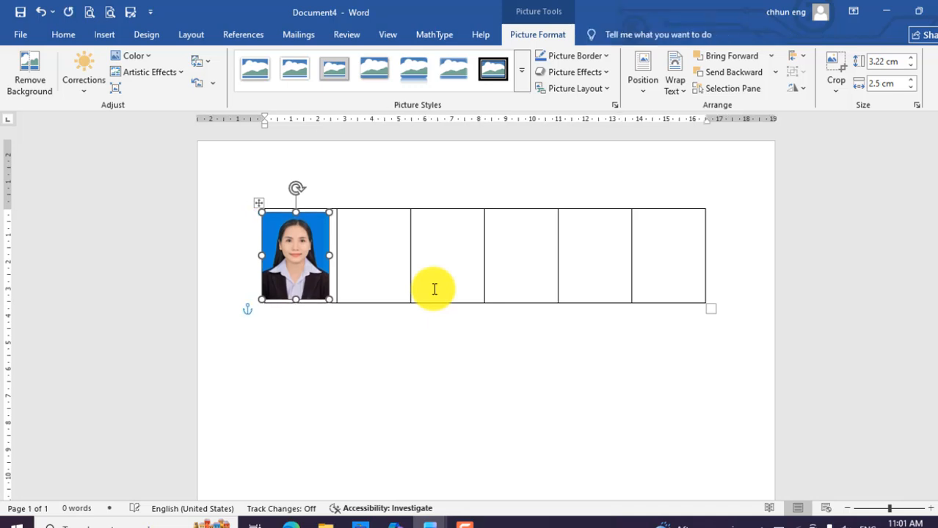
key("Right")
key("Right")
key("Right")
key("Right")
key("Right")
key("Right")
key("Right")
key("Right")
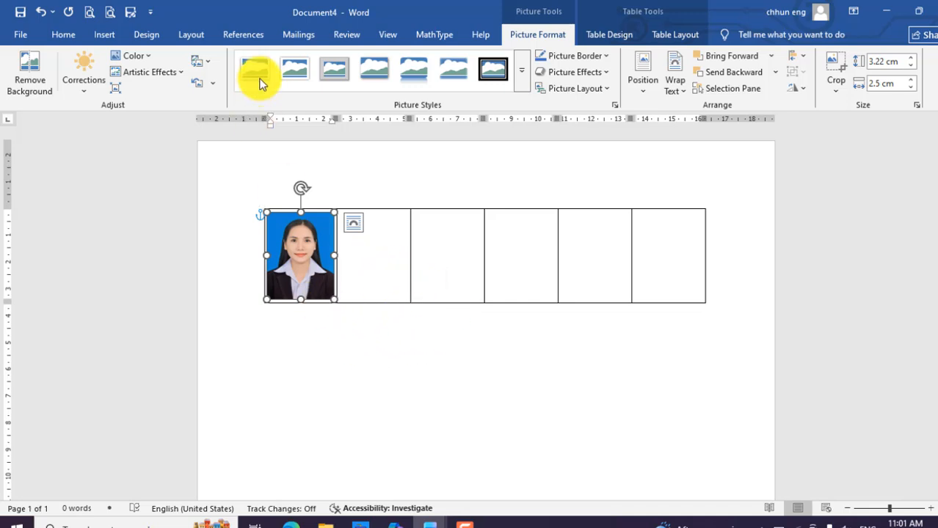
Start a label mail merge with the A-ONE vendor's 26501 labels, accept replacing the contents, and undo the replacement to restore the photo table.
left_click(298, 33)
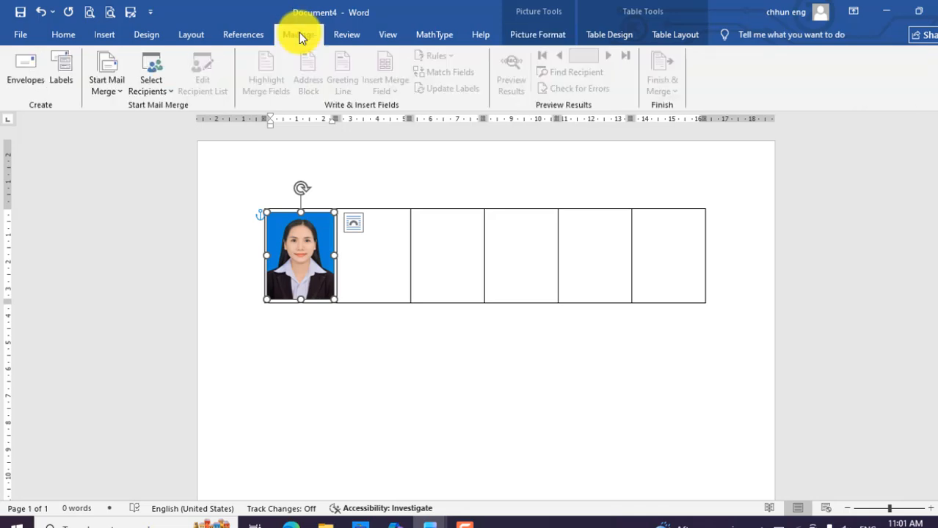
left_click(114, 83)
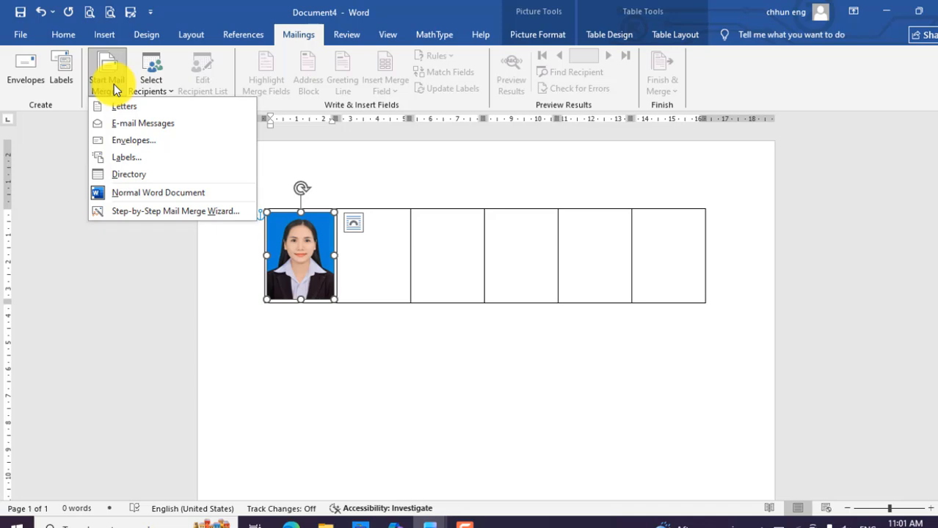
left_click(136, 159)
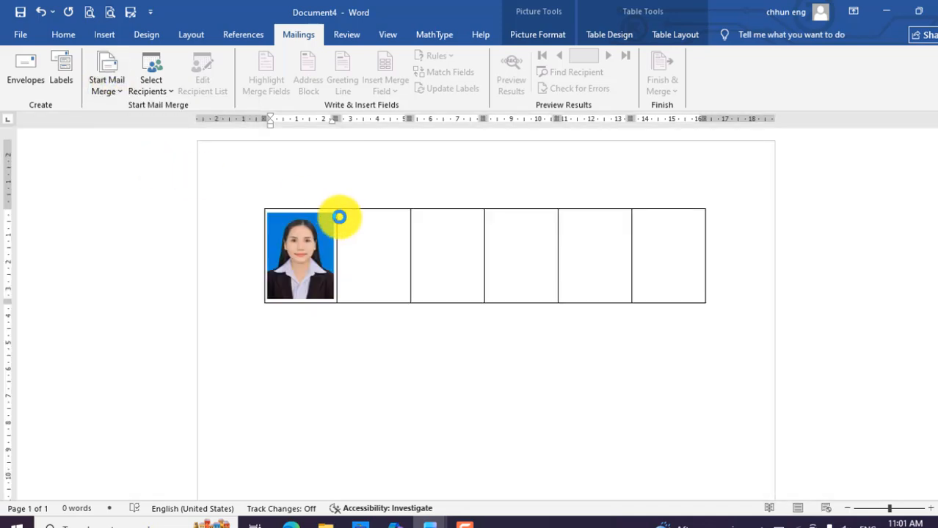
left_click(489, 233)
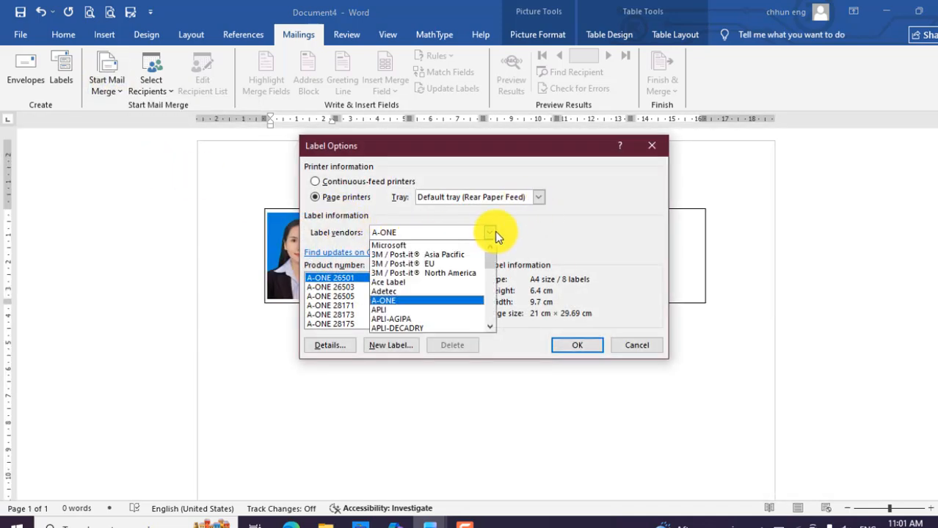
left_click(389, 301)
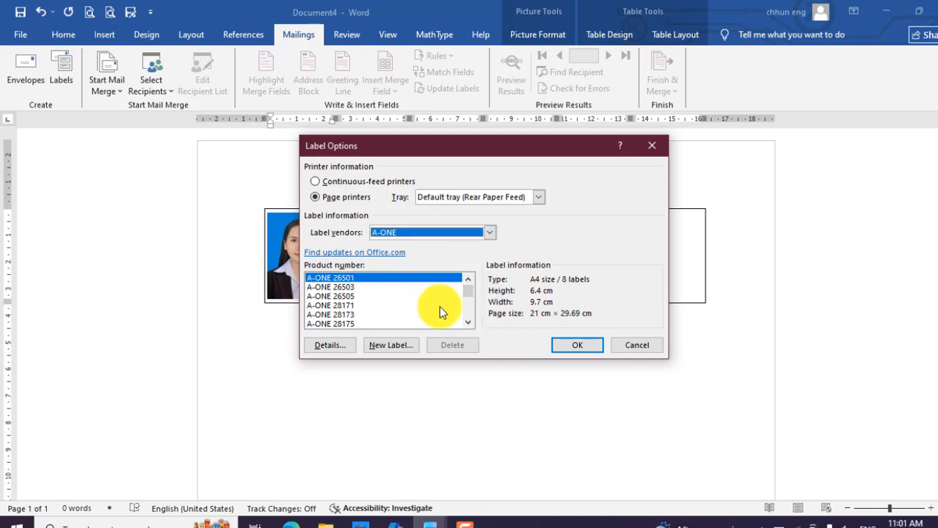
left_click(583, 348)
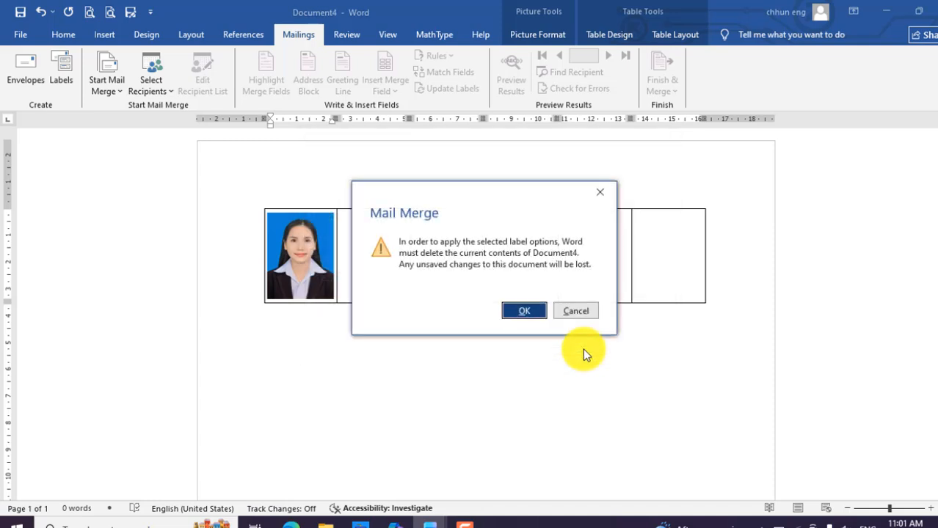
left_click(525, 311)
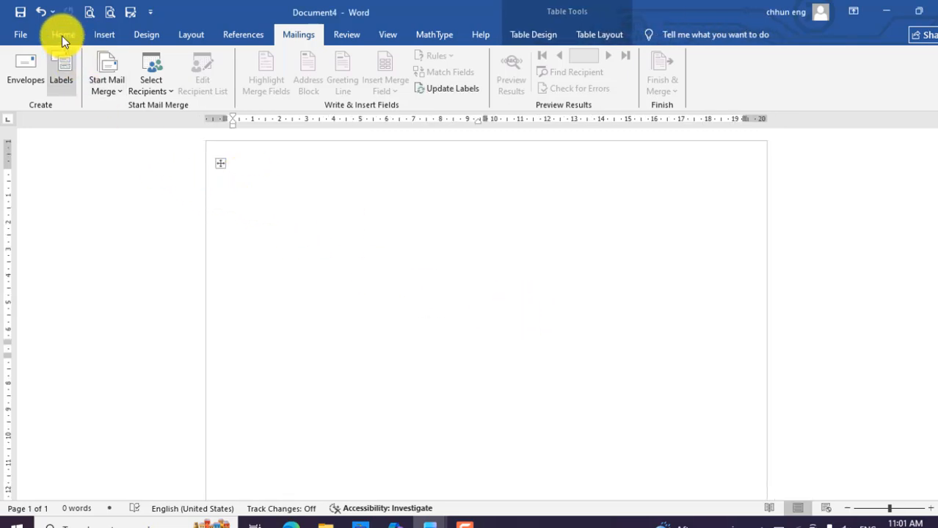
left_click(39, 14)
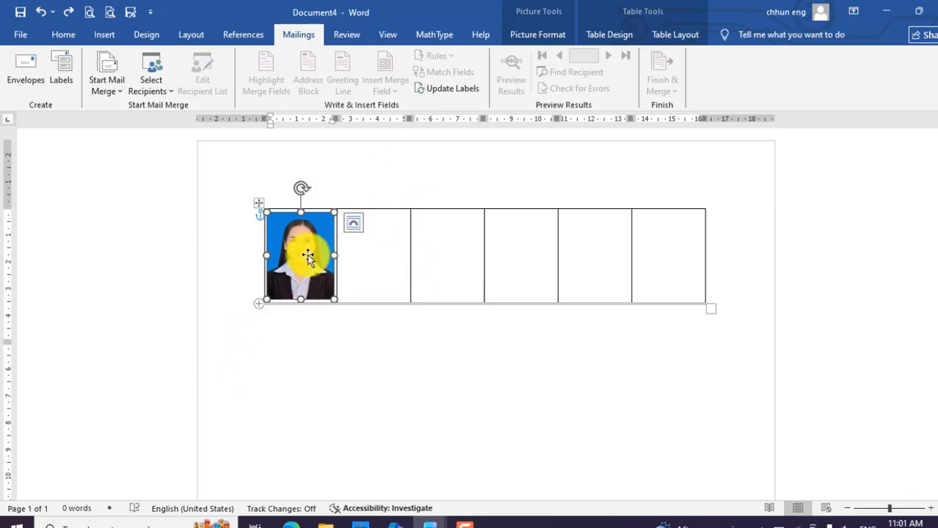
Fill the table's first row with copies of the photo using Update Labels, and add a second row filled the same way.
left_click(449, 90)
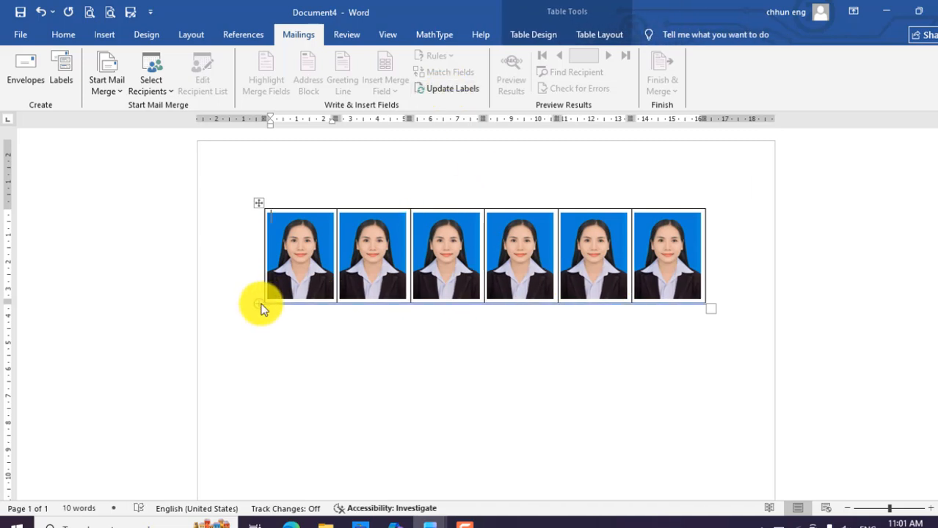
left_click(260, 307)
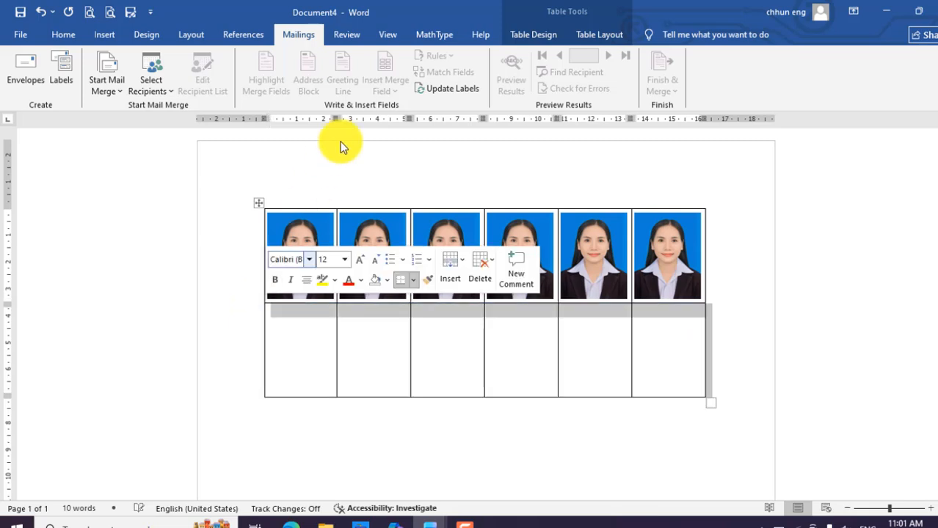
left_click(434, 90)
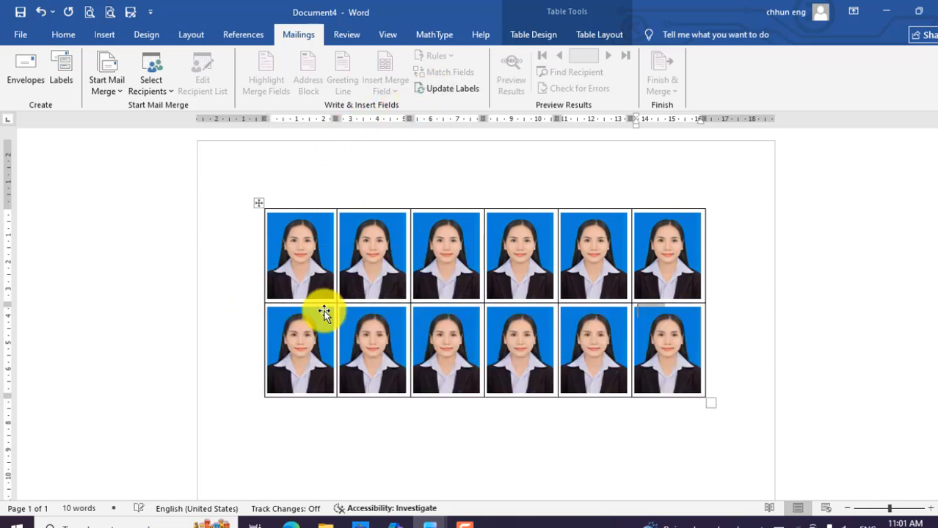
Add a third and a fourth row below the table, filling each with copies of the photo using Update Labels.
scroll(316, 345, "down", 1)
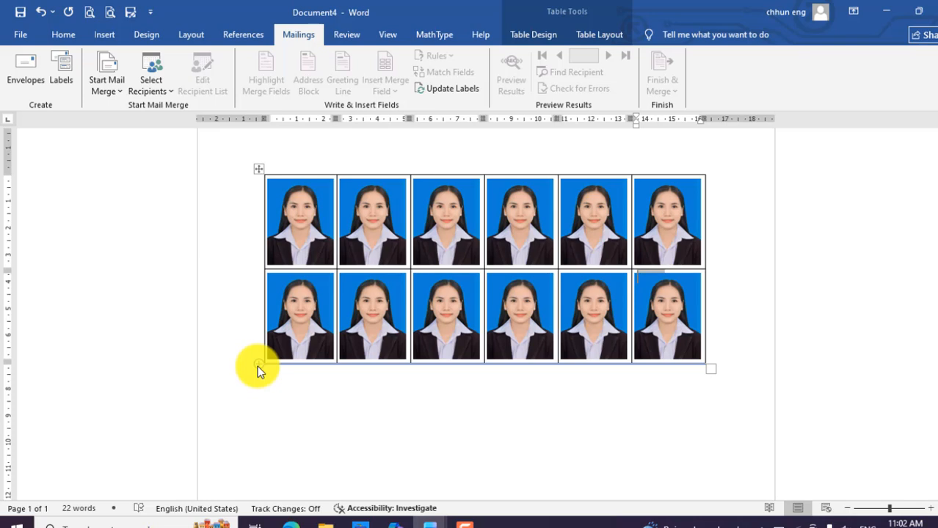
left_click(256, 366)
left_click(435, 89)
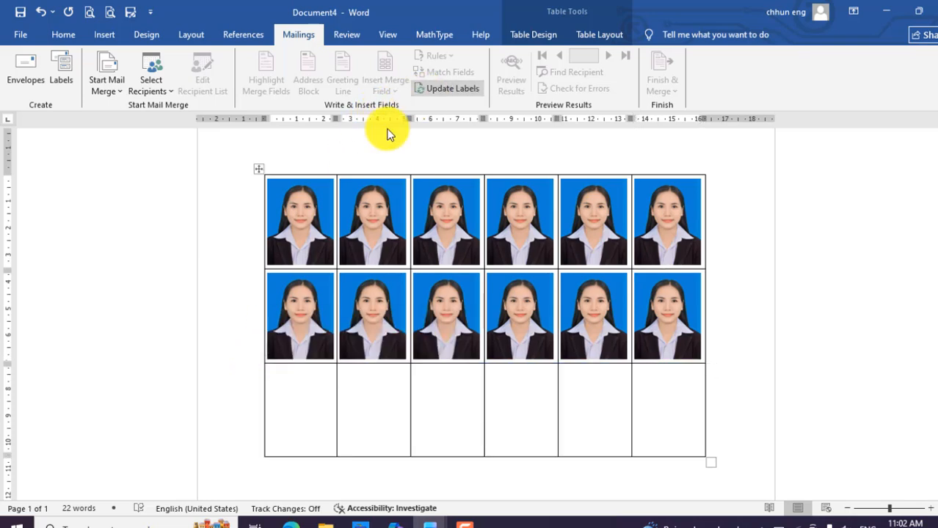
scroll(274, 411, "down", 1)
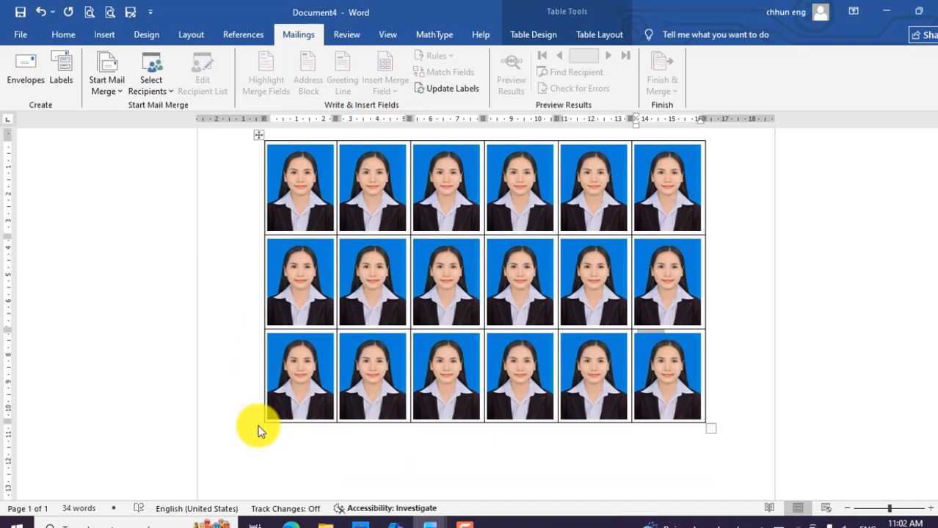
left_click(258, 425)
left_click(434, 88)
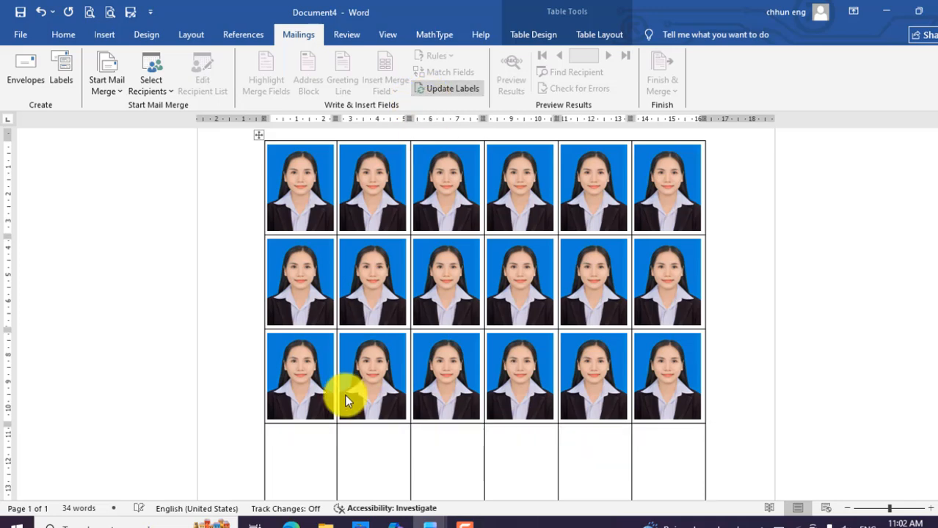
Review the photo sheet from the first row to the last, checking the copies in every cell.
scroll(351, 397, "down", 2)
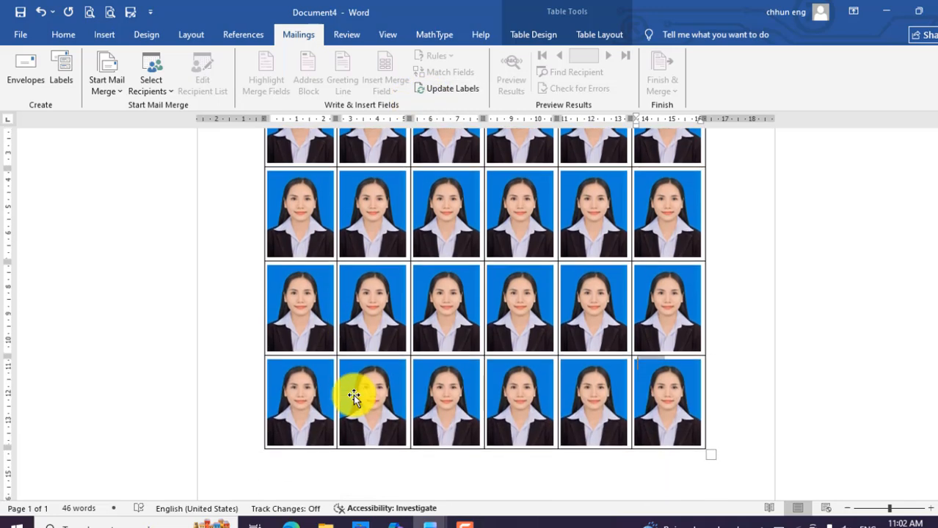
scroll(352, 393, "up", 4)
scroll(353, 397, "down", 3)
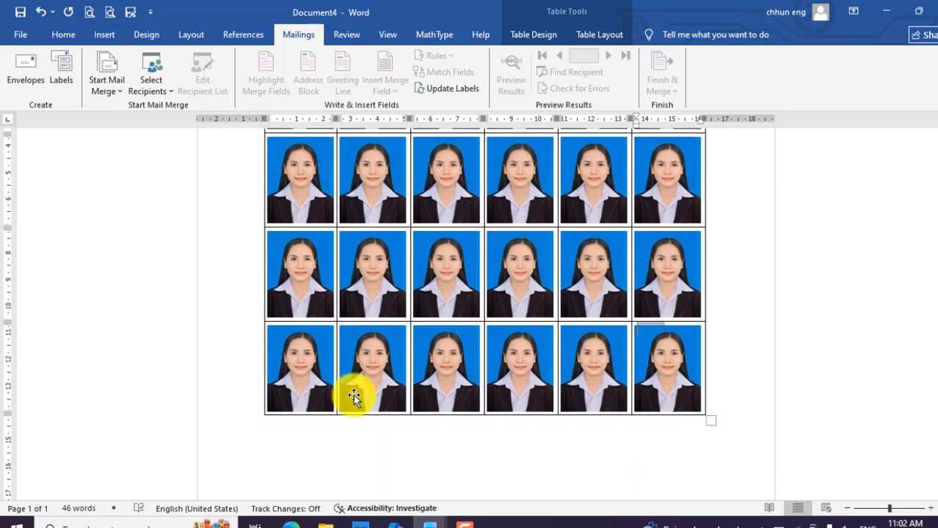
scroll(354, 397, "up", 2)
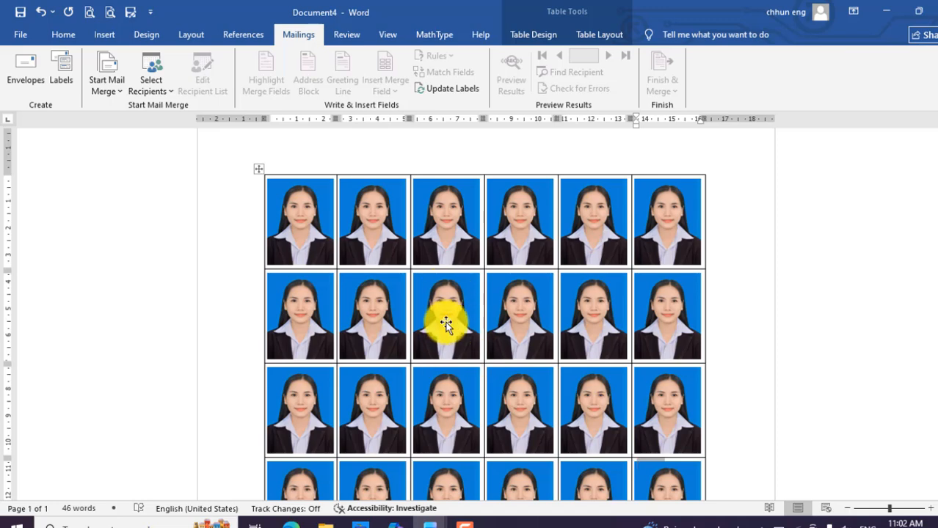
scroll(451, 326, "down", 1)
scroll(453, 330, "up", 1)
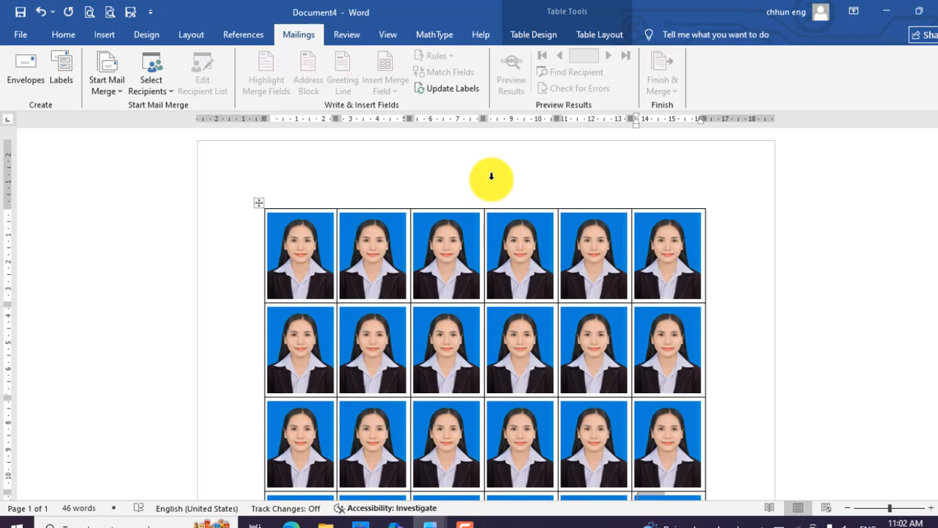
scroll(496, 377, "down", 5)
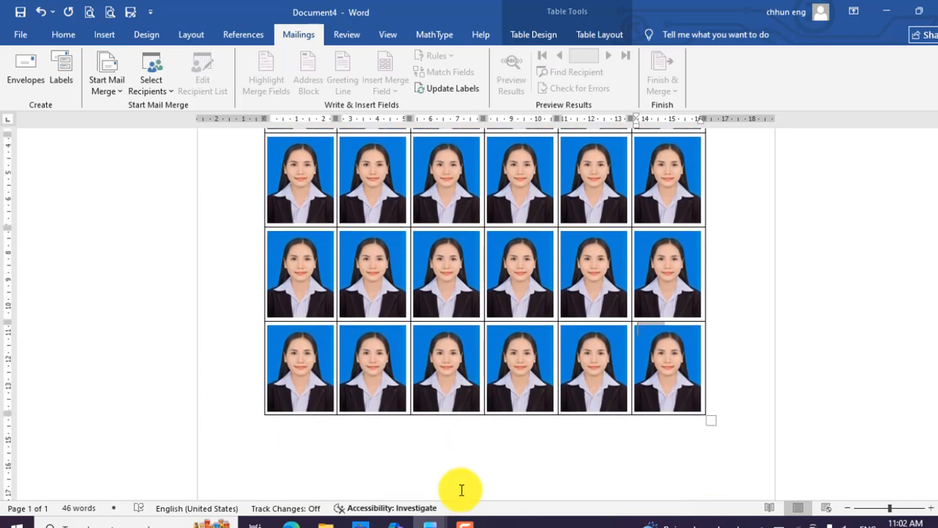